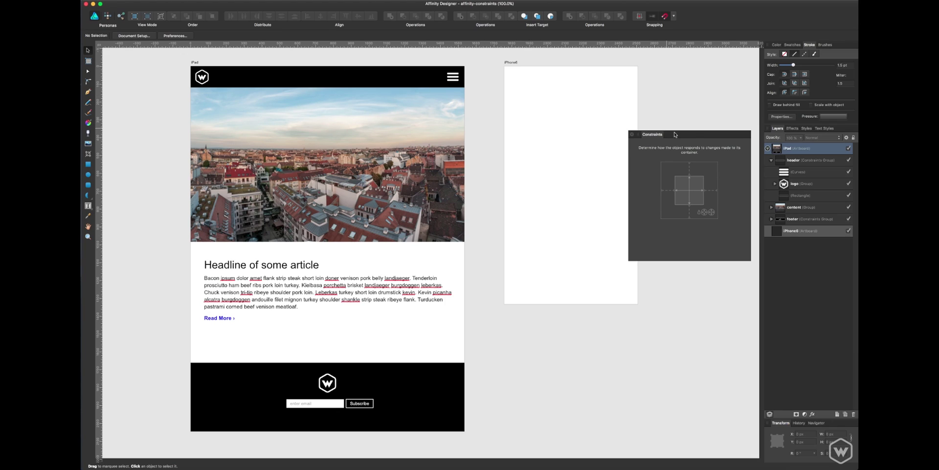
Step: Move the Constraints panel slightly left and select the iPad header Constraints Group
{"action": "left_click_drag", "start_coordinate": [696, 137], "coordinate": [688, 136]}
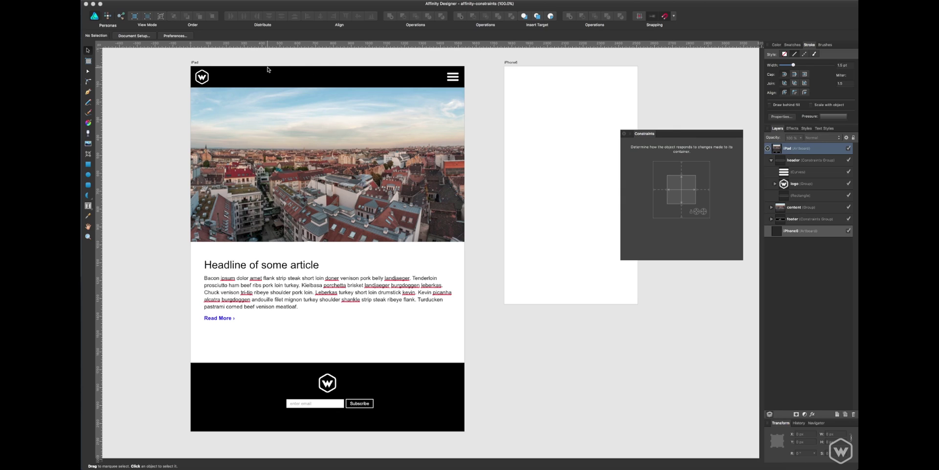
{"action": "left_click", "coordinate": [269, 70]}
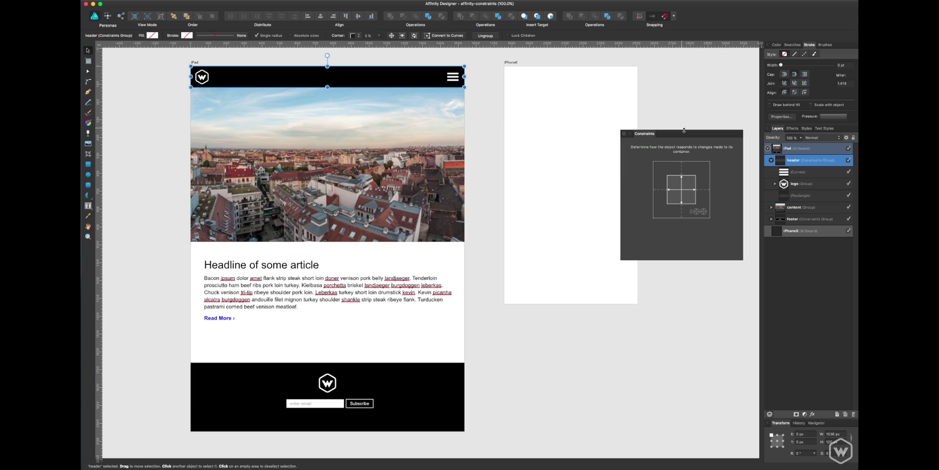
{"action": "left_click_drag", "start_coordinate": [697, 136], "coordinate": [702, 172]}
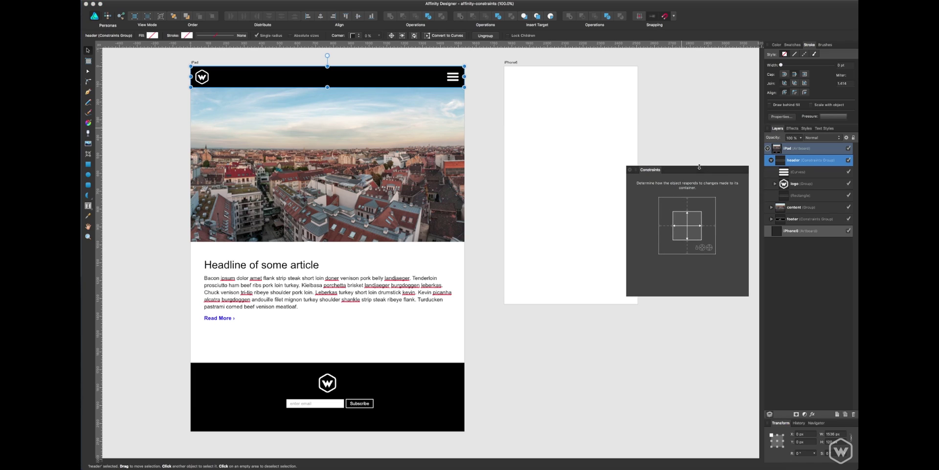
{"action": "left_click", "coordinate": [486, 123]}
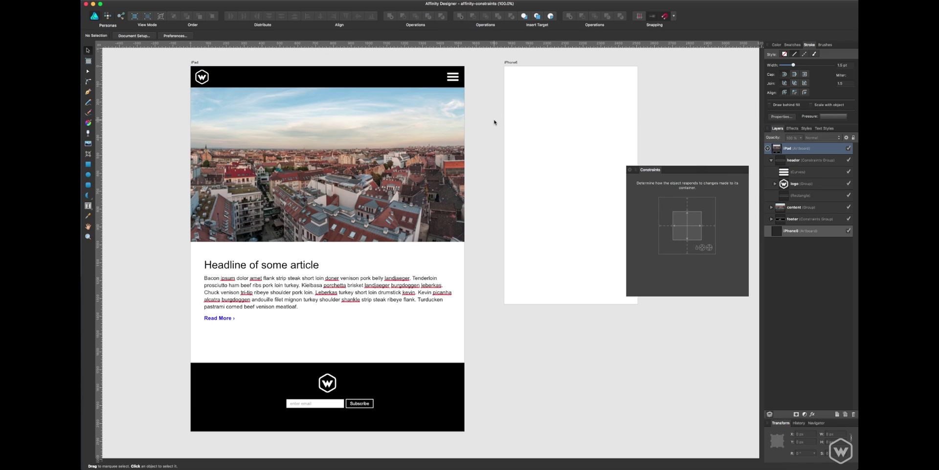
{"action": "left_click", "coordinate": [389, 86]}
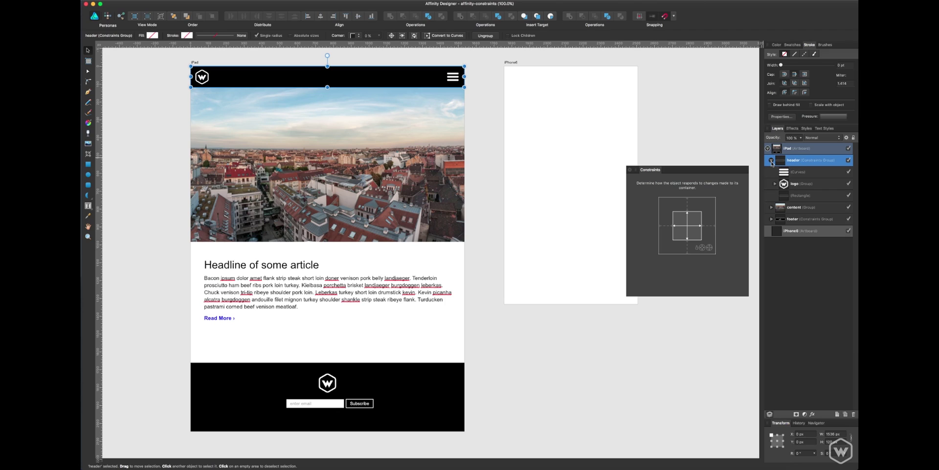
{"action": "left_click", "coordinate": [771, 161]}
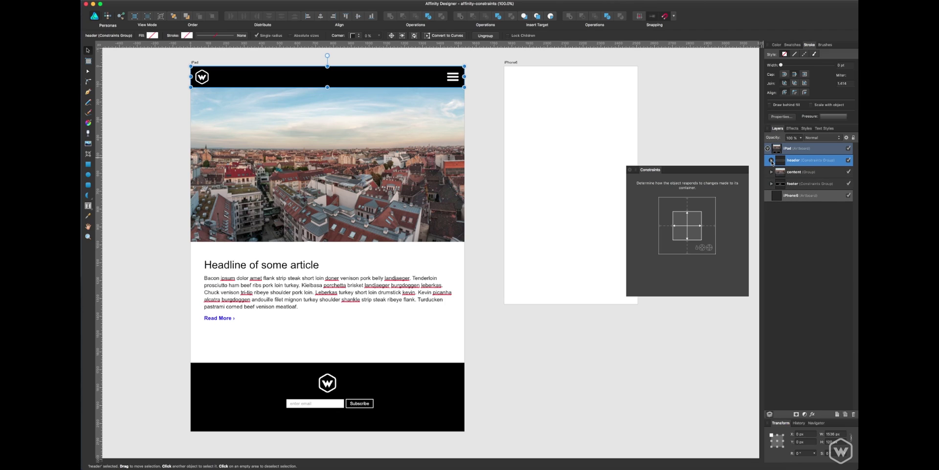
{"action": "left_click", "coordinate": [771, 161]}
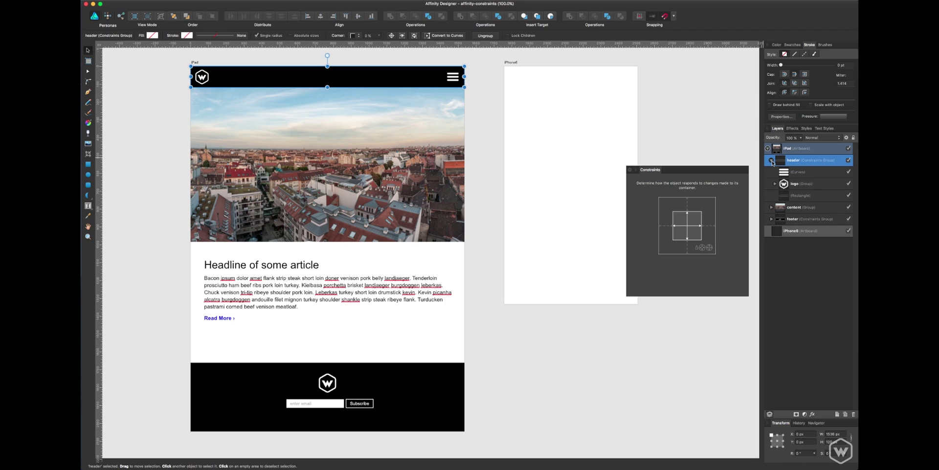
{"action": "left_click", "coordinate": [800, 172]}
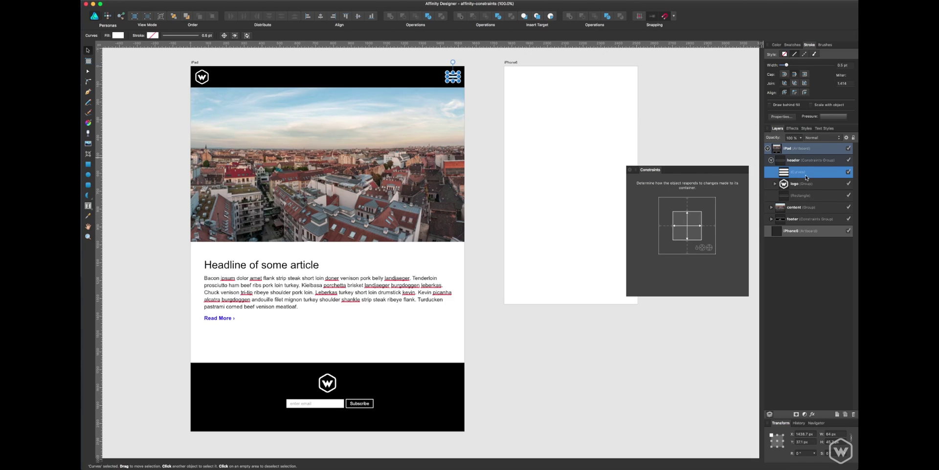
{"action": "left_click", "coordinate": [804, 164]}
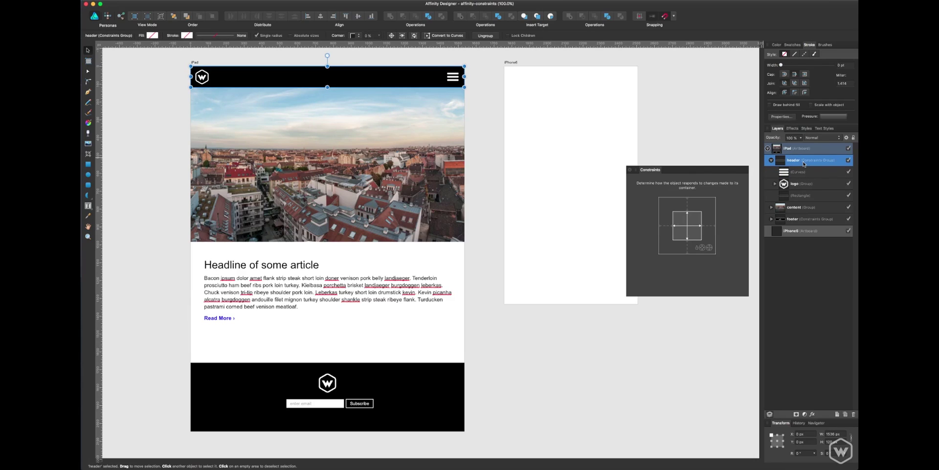
{"action": "left_click", "coordinate": [808, 174]}
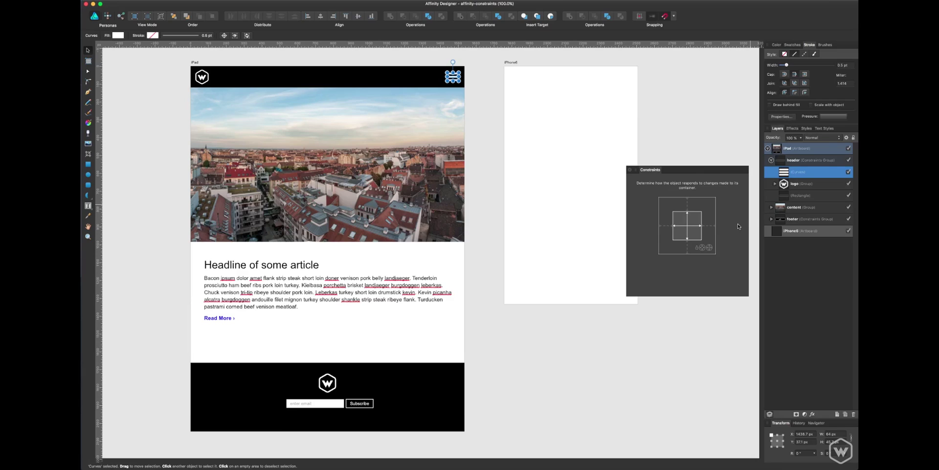
{"action": "left_click", "coordinate": [813, 163]}
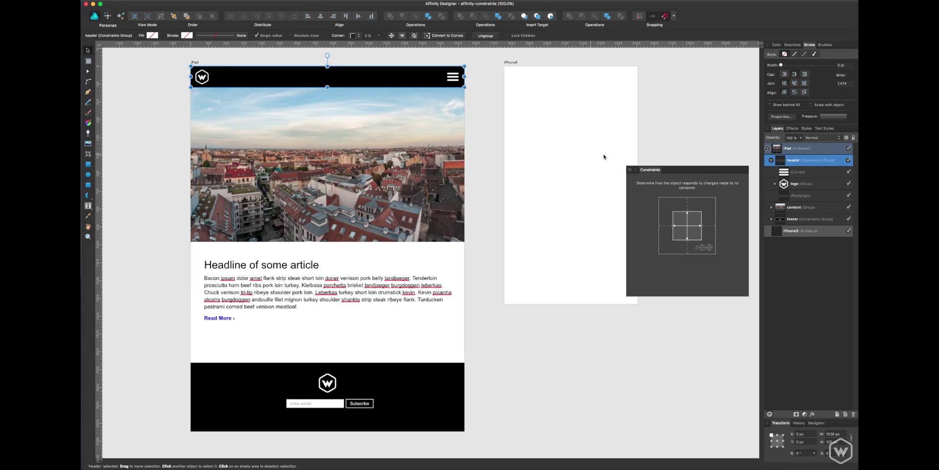
{"action": "left_click_drag", "start_coordinate": [685, 170], "coordinate": [695, 172]}
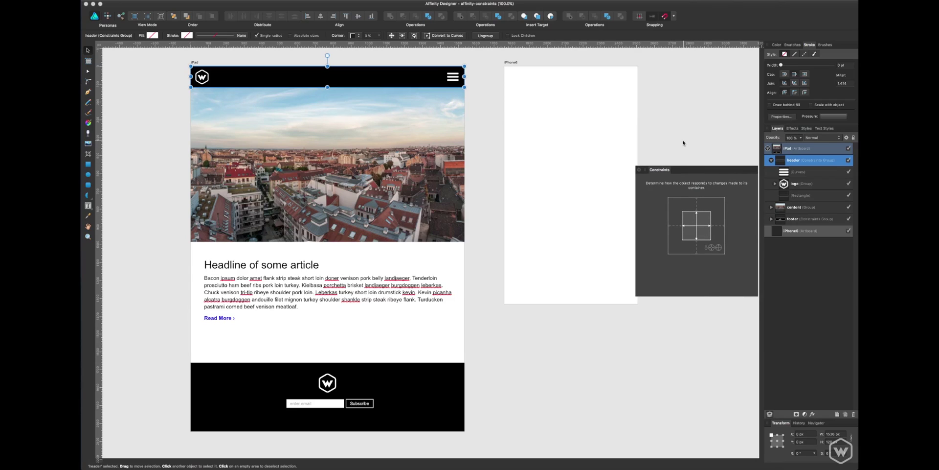
{"action": "left_click", "coordinate": [612, 128]}
Step: Shift the iPhone6 artboard about 14 px left toward the iPad, then reselect the iPad header group
{"action": "scroll", "coordinate": [497, 113], "scroll_direction": "up", "scroll_amount": 2}
{"action": "scroll", "coordinate": [496, 113], "scroll_direction": "right", "scroll_amount": 2}
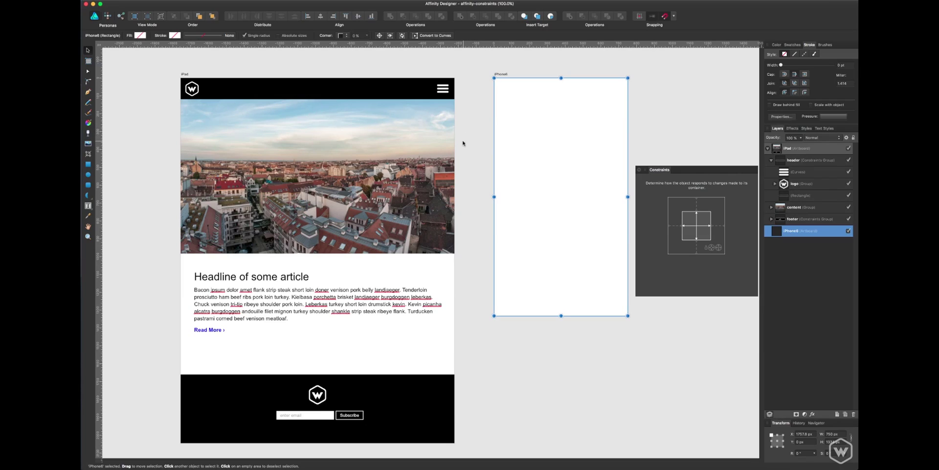
{"action": "left_click", "coordinate": [293, 95]}
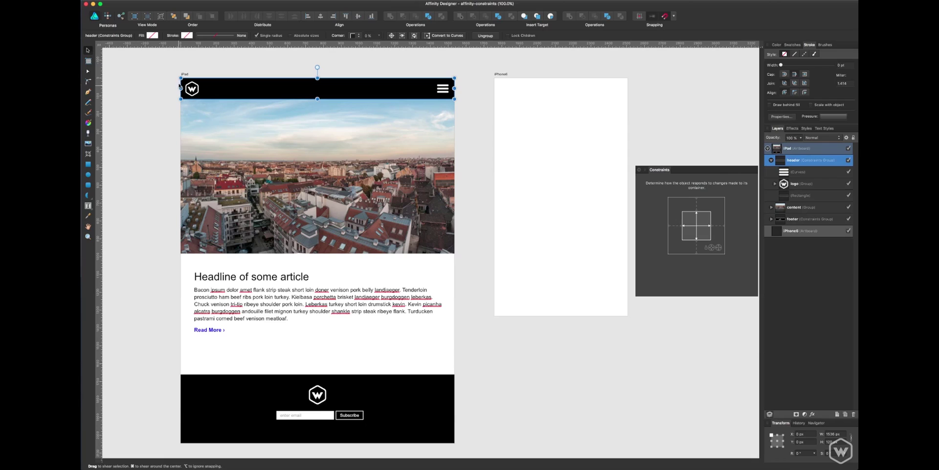
{"action": "left_click", "coordinate": [184, 74]}
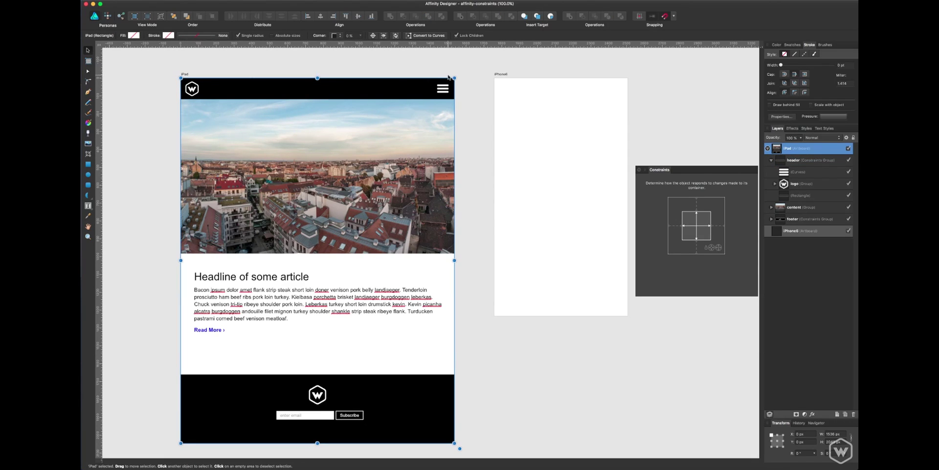
{"action": "left_click_drag", "start_coordinate": [492, 75], "coordinate": [485, 75]}
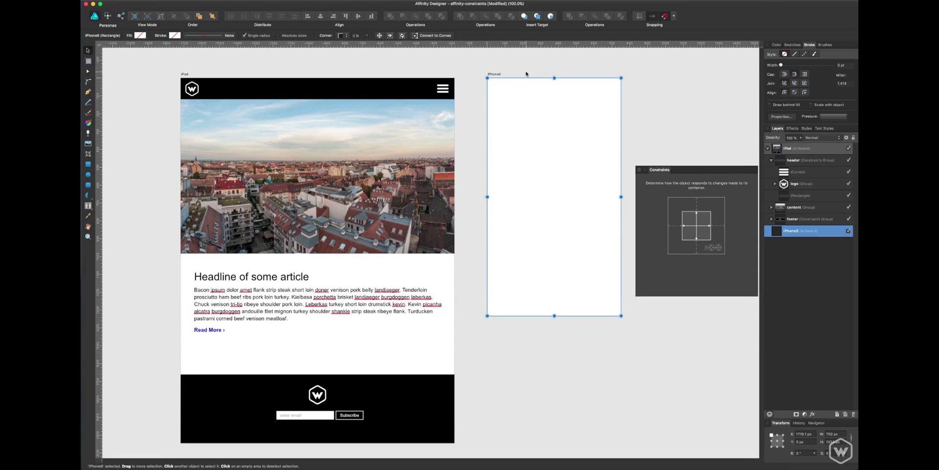
{"action": "left_click", "coordinate": [400, 71]}
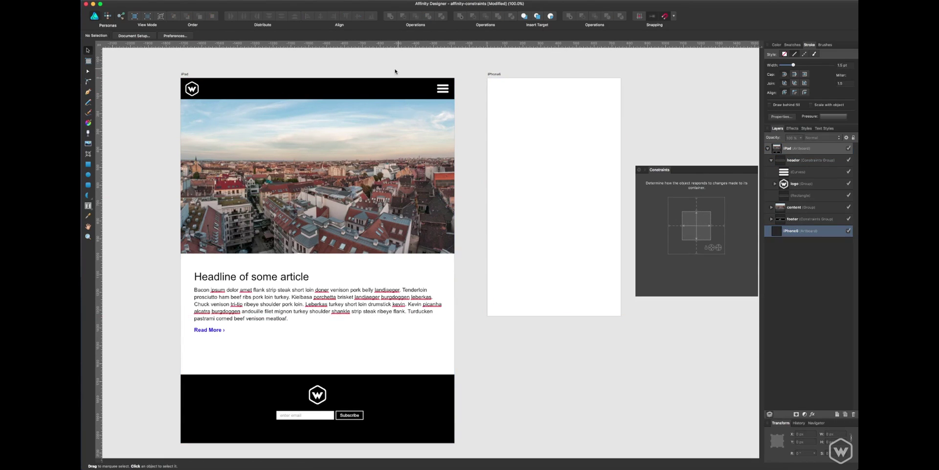
{"action": "left_click", "coordinate": [186, 76]}
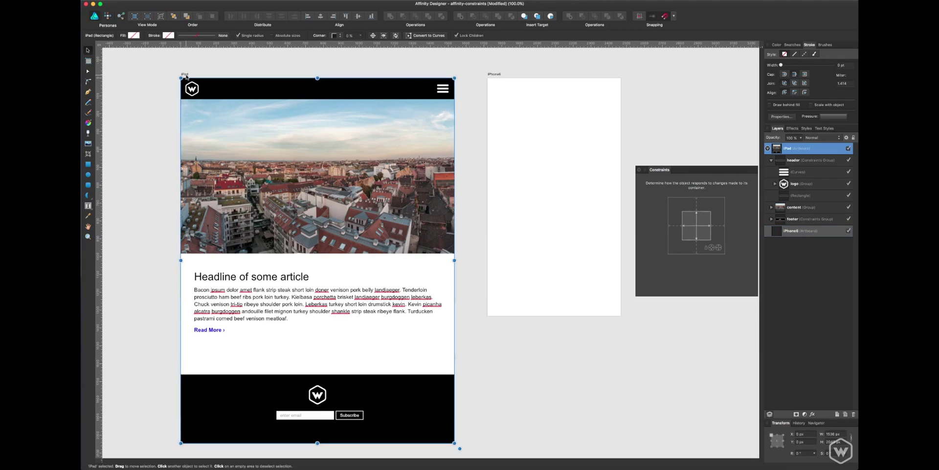
{"action": "left_click", "coordinate": [499, 77]}
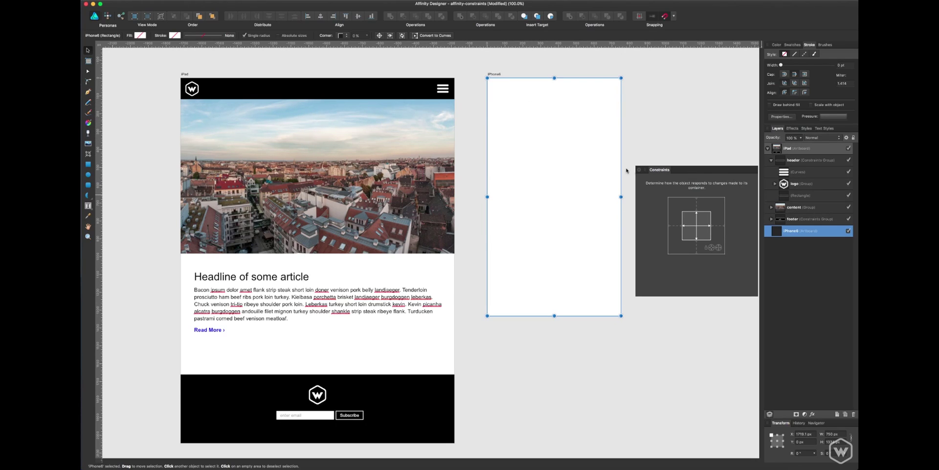
{"action": "left_click", "coordinate": [416, 96]}
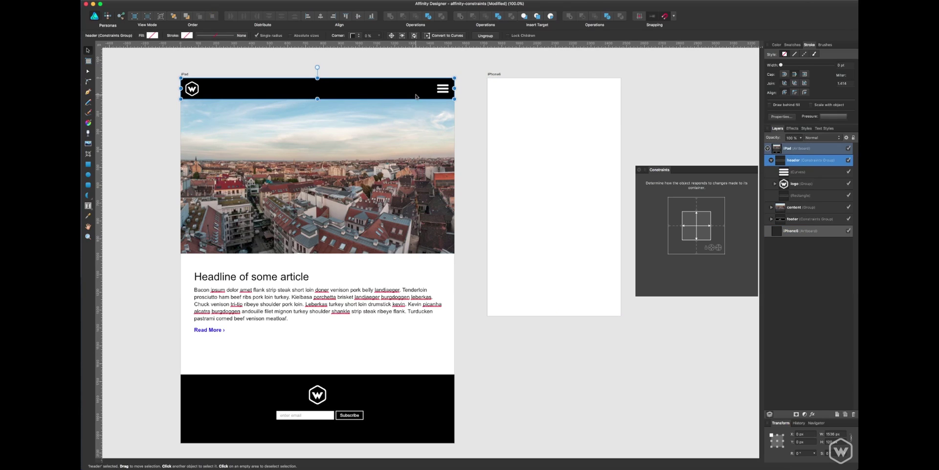
Step: In Layers, check the content and footer groups, expand header, and select its logo group
{"action": "left_click", "coordinate": [771, 159]}
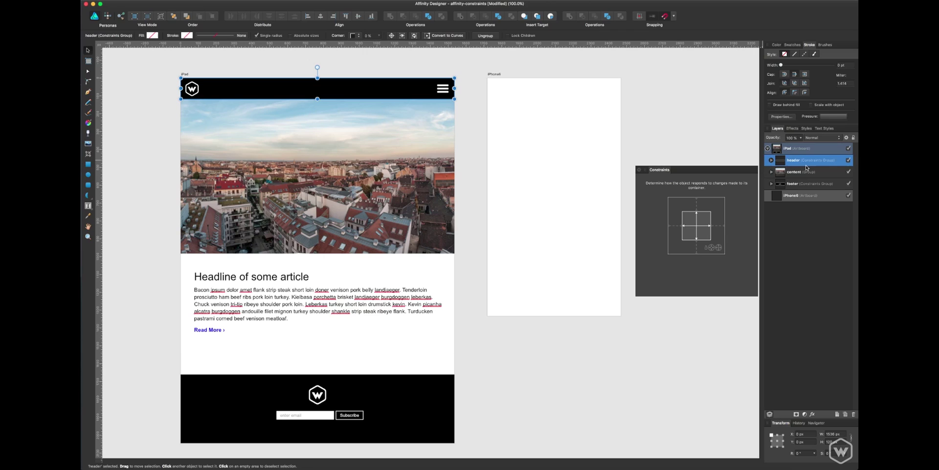
{"action": "left_click", "coordinate": [806, 169]}
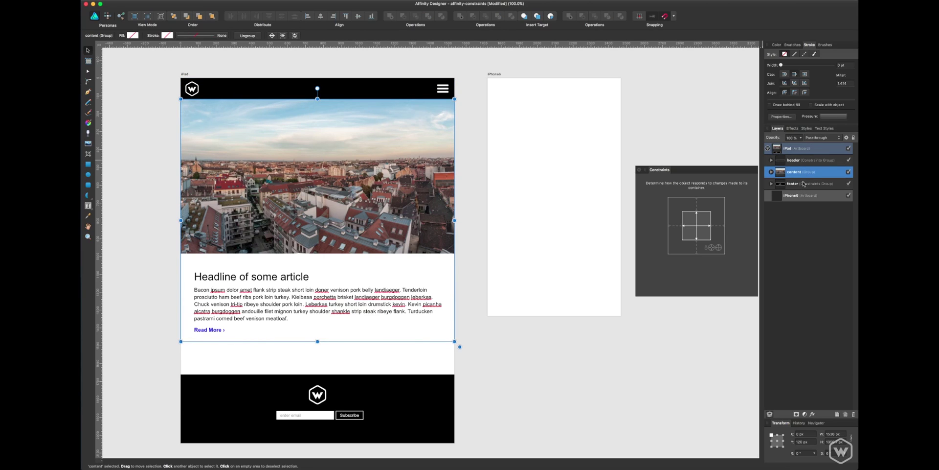
{"action": "left_click", "coordinate": [803, 184]}
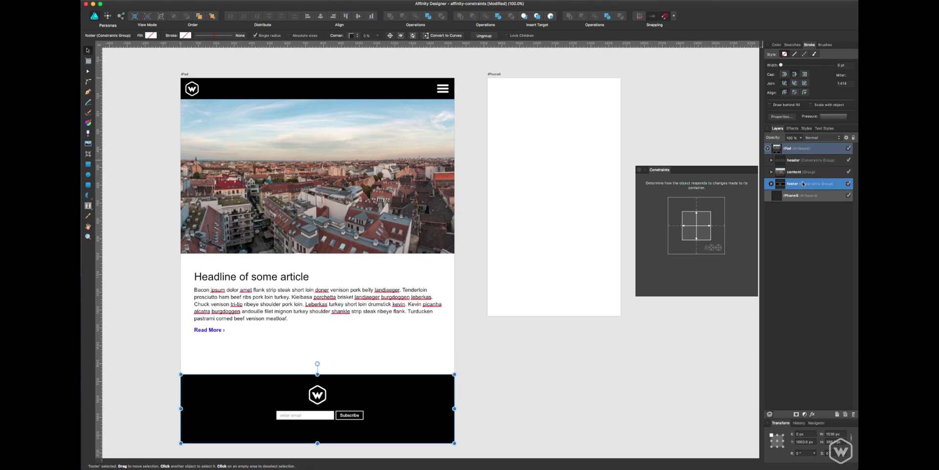
{"action": "left_click", "coordinate": [771, 161]}
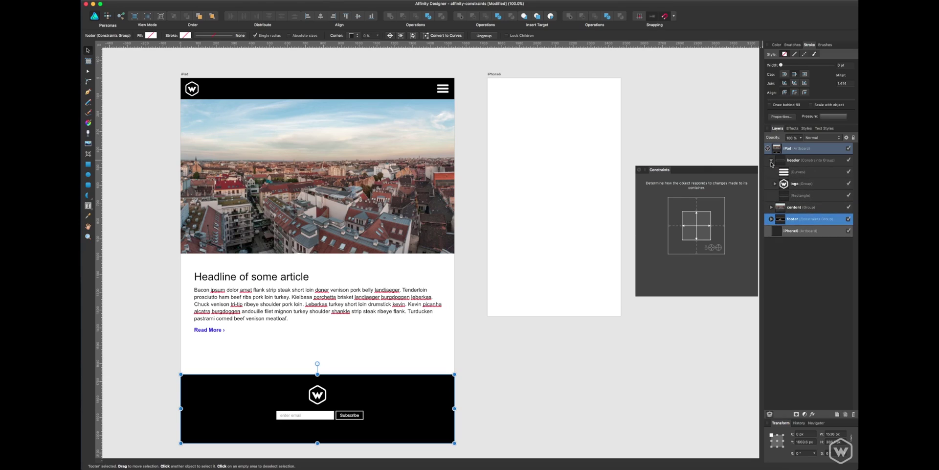
{"action": "left_click", "coordinate": [799, 186]}
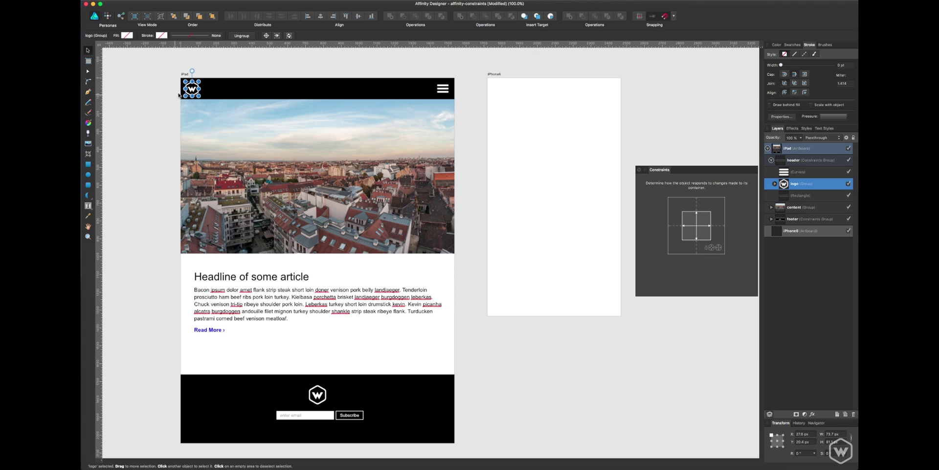
Step: Turn off the logo's horizontal stretch and pin it to the header's top and left edges
{"action": "mouse_move", "coordinate": [200, 97]}
{"action": "left_mouse_down"}
{"action": "mouse_move", "coordinate": [211, 97]}
{"action": "mouse_move", "coordinate": [203, 91]}
{"action": "left_mouse_up"}
{"action": "left_click", "coordinate": [481, 147]}
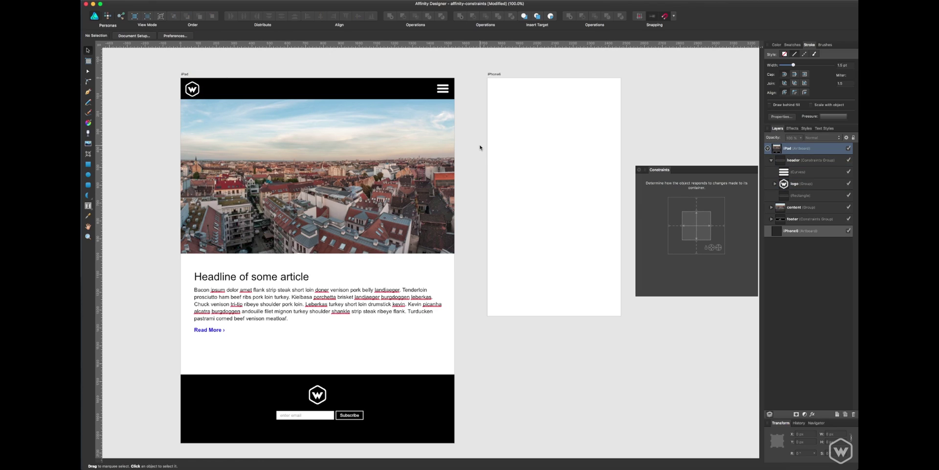
{"action": "key", "text": "super+z"}
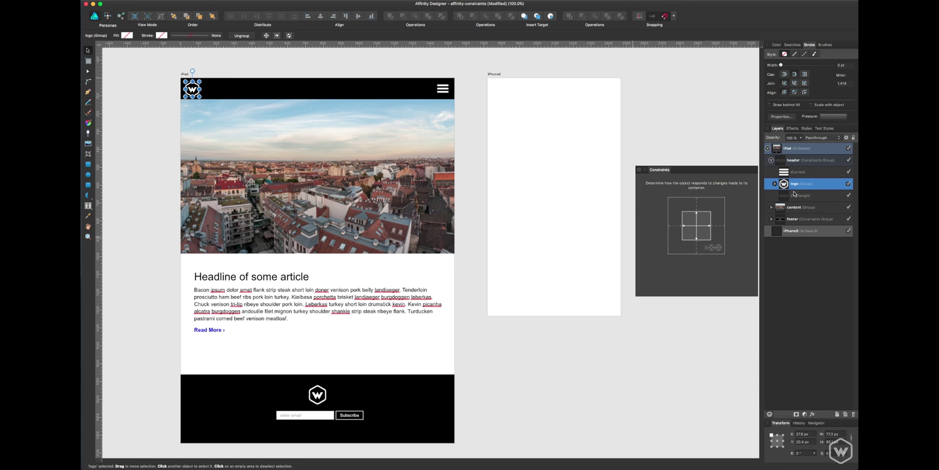
{"action": "left_click", "coordinate": [706, 227]}
{"action": "left_click", "coordinate": [698, 203]}
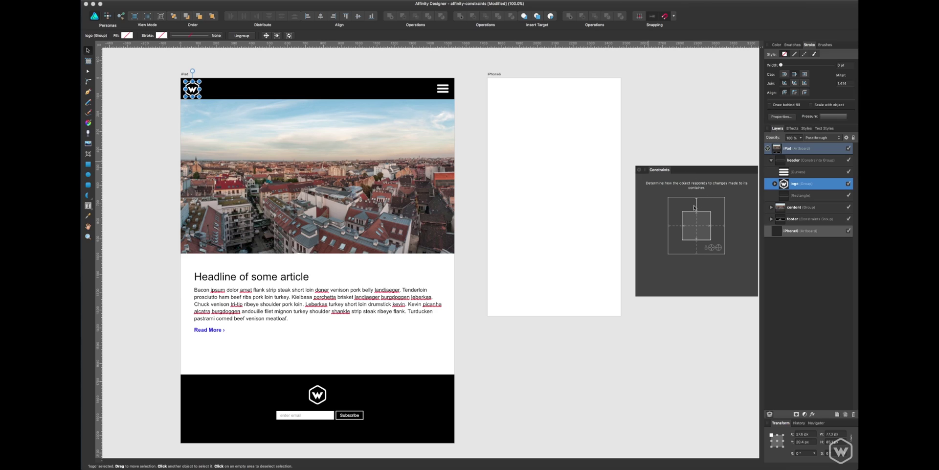
{"action": "left_click", "coordinate": [675, 226]}
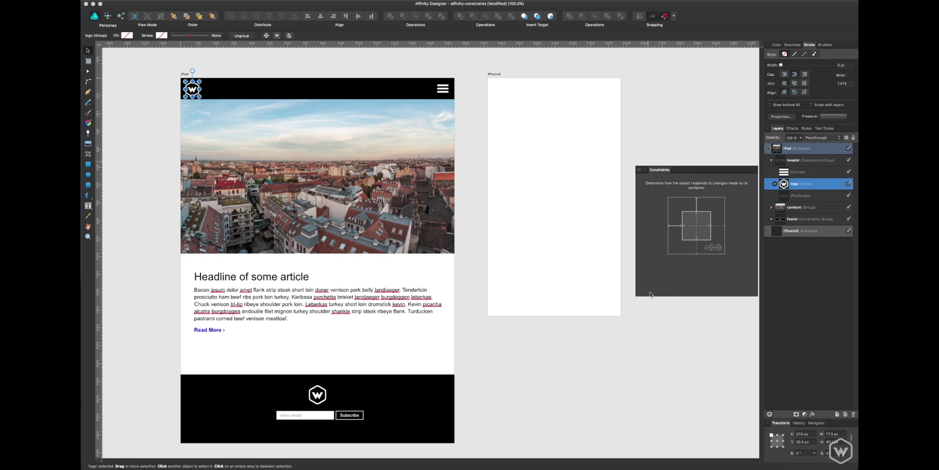
{"action": "left_click", "coordinate": [470, 87]}
{"action": "left_click", "coordinate": [794, 162]}
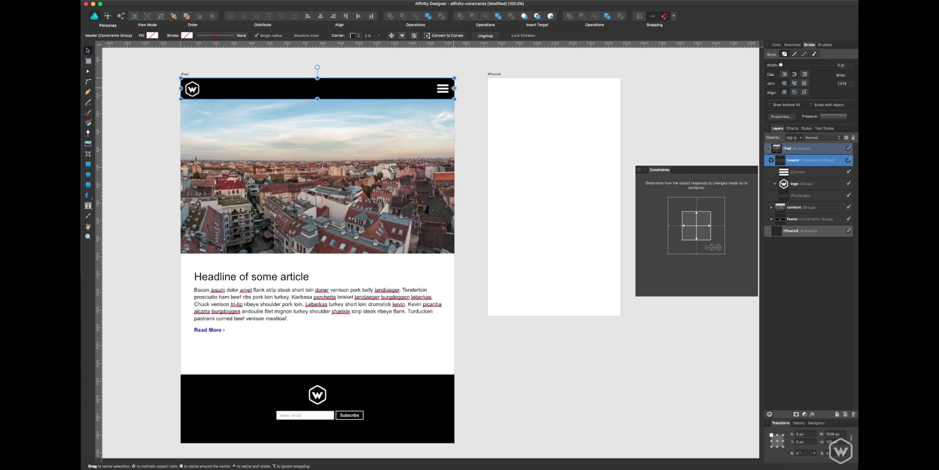
Step: Pin the hamburger icon to the header's top and right without horizontal stretch, then test-resize the header
{"action": "mouse_move", "coordinate": [454, 88]}
{"action": "left_mouse_down"}
{"action": "mouse_move", "coordinate": [636, 78]}
{"action": "mouse_move", "coordinate": [368, 79]}
{"action": "mouse_move", "coordinate": [309, 90]}
{"action": "mouse_move", "coordinate": [454, 88]}
{"action": "left_mouse_up"}
{"action": "left_click", "coordinate": [820, 174]}
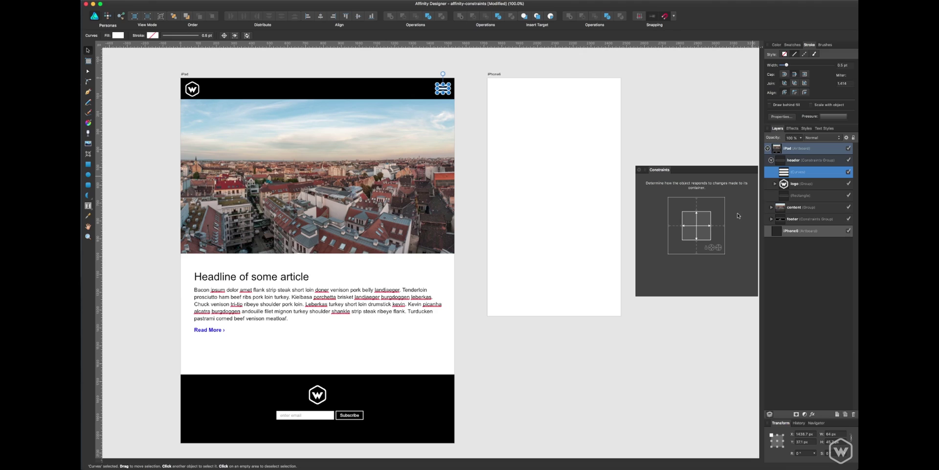
{"action": "left_click", "coordinate": [705, 225]}
{"action": "left_click", "coordinate": [696, 205]}
{"action": "left_click", "coordinate": [717, 226]}
{"action": "left_click", "coordinate": [798, 159]}
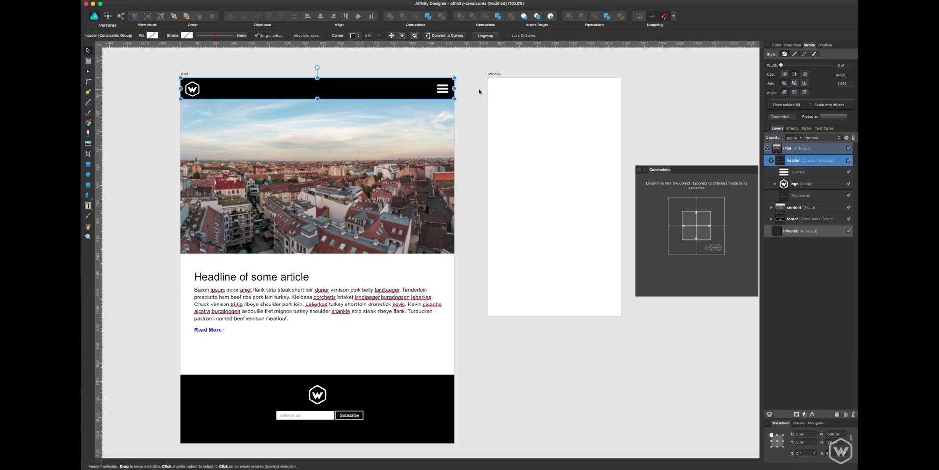
{"action": "mouse_move", "coordinate": [454, 88]}
{"action": "left_mouse_down"}
{"action": "mouse_move", "coordinate": [262, 88]}
{"action": "mouse_move", "coordinate": [454, 88]}
{"action": "left_mouse_up"}
Step: Paste the header into the iPhone6 artboard and move it to the artboard's top
{"action": "left_click", "coordinate": [490, 72]}
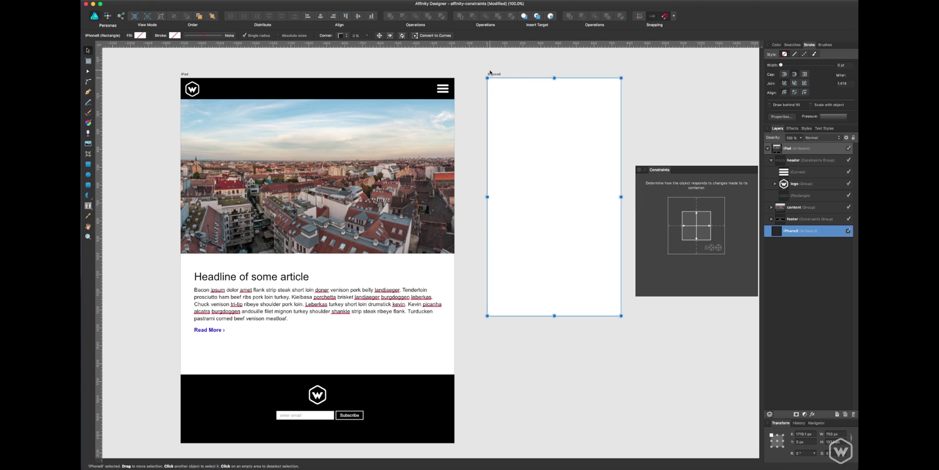
{"action": "key", "text": "ctrl+v"}
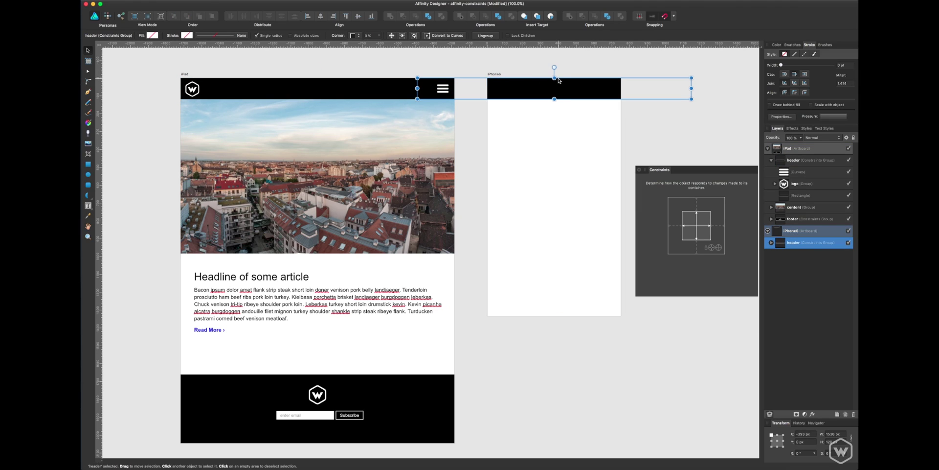
{"action": "left_click_drag", "start_coordinate": [514, 87], "coordinate": [583, 86]}
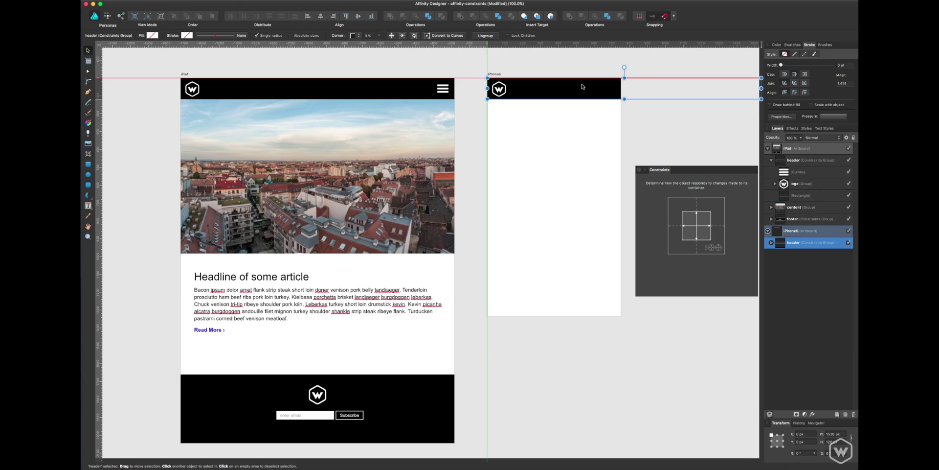
{"action": "mouse_move", "coordinate": [763, 91]}
{"action": "left_mouse_down"}
{"action": "mouse_move", "coordinate": [660, 83]}
{"action": "mouse_move", "coordinate": [763, 89]}
{"action": "left_mouse_up"}
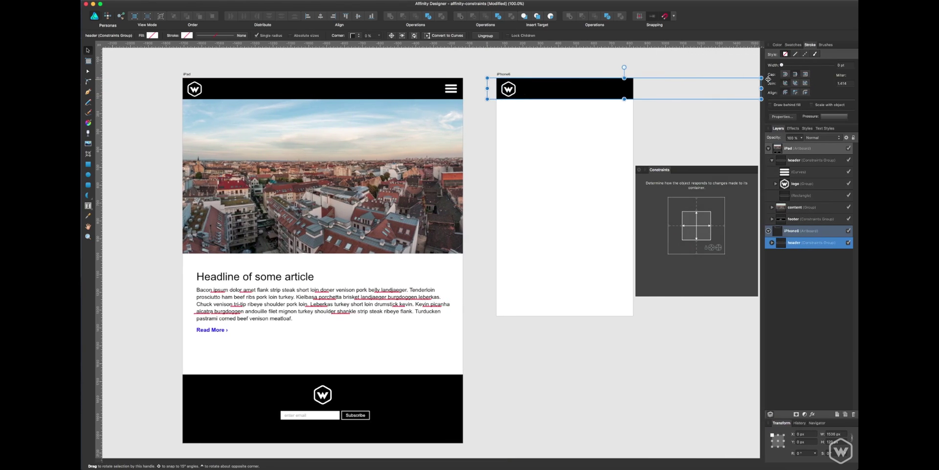
{"action": "scroll", "coordinate": [752, 92], "scroll_direction": "down", "scroll_amount": 10}
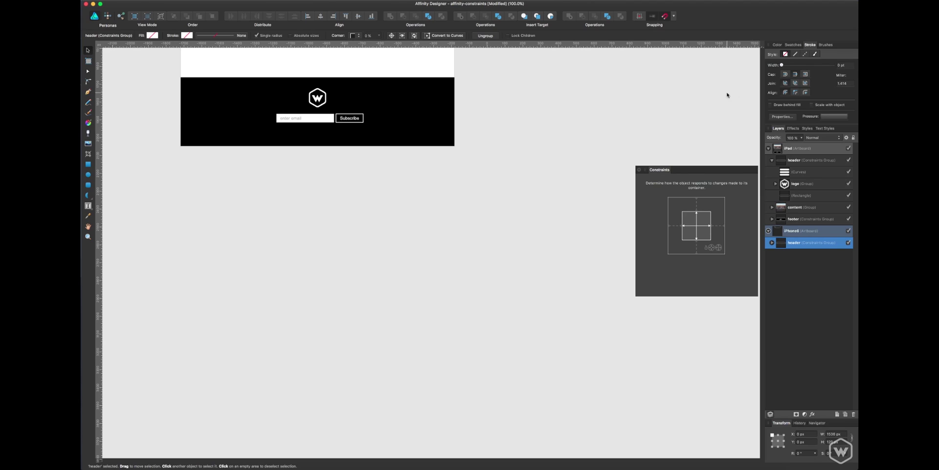
{"action": "scroll", "coordinate": [527, 174], "scroll_direction": "up", "scroll_amount": 12}
{"action": "scroll", "coordinate": [390, 214], "scroll_direction": "right", "scroll_amount": 5}
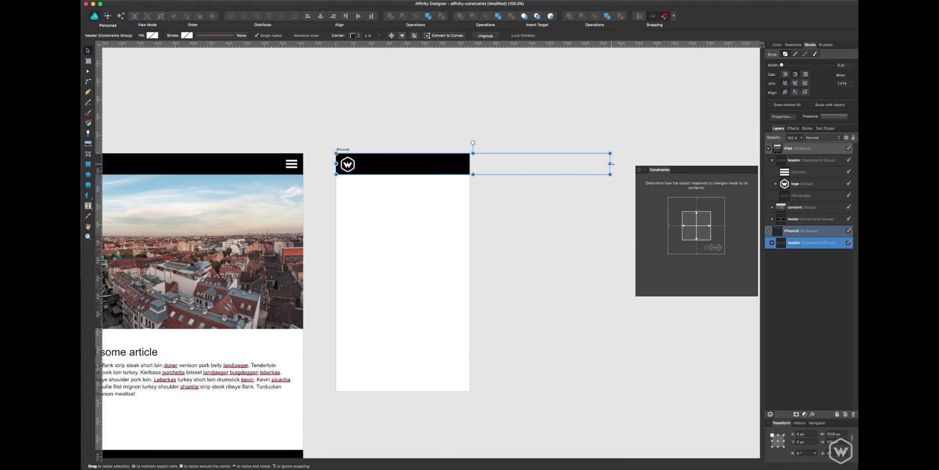
Step: Shrink the pasted header to the iPhone6's 750 px width and frame both artboards
{"action": "left_click_drag", "start_coordinate": [613, 163], "coordinate": [472, 163]}
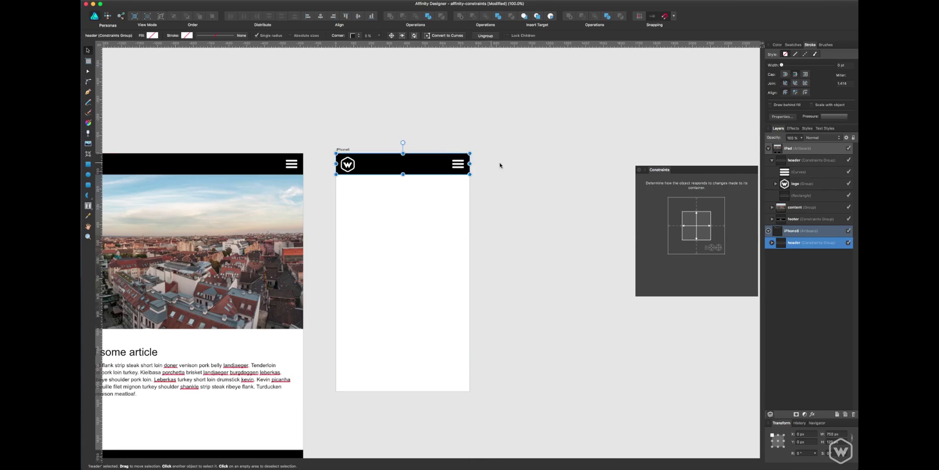
{"action": "left_click", "coordinate": [440, 111]}
{"action": "left_click_drag", "start_coordinate": [440, 111], "coordinate": [584, 116]}
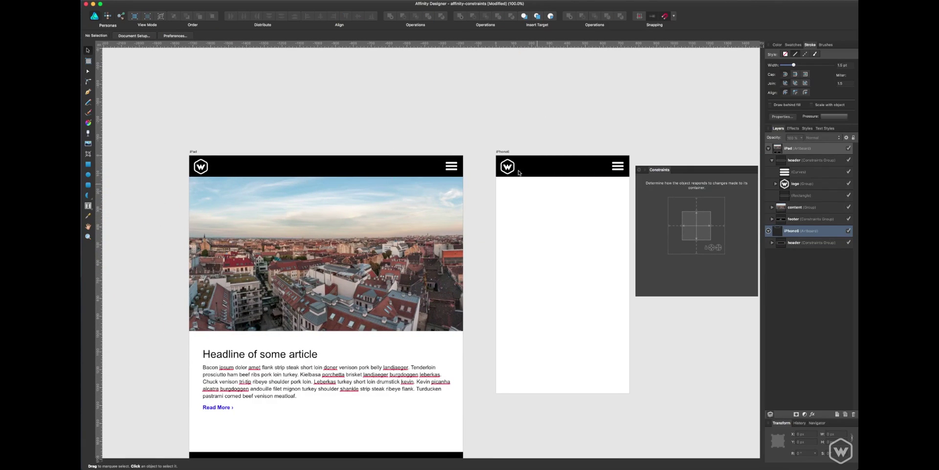
{"action": "left_click_drag", "start_coordinate": [654, 166], "coordinate": [674, 63]}
{"action": "left_click_drag", "start_coordinate": [548, 127], "coordinate": [509, 62]}
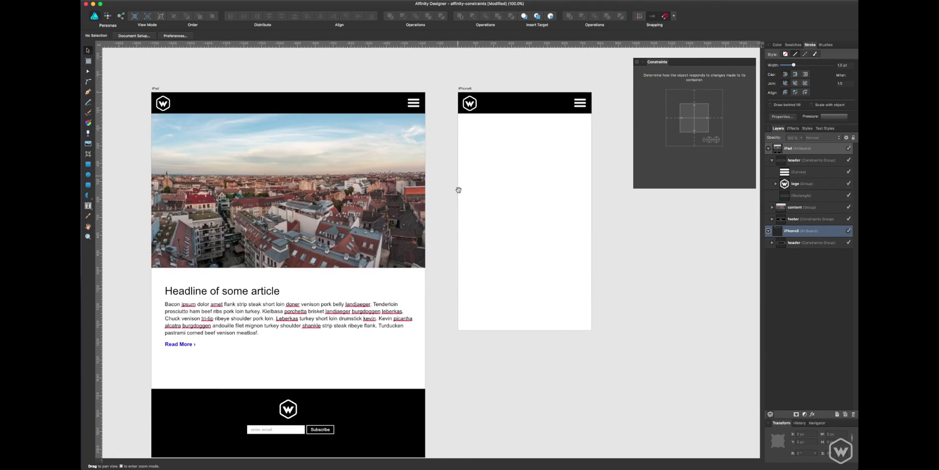
{"action": "left_click_drag", "start_coordinate": [457, 189], "coordinate": [505, 171]}
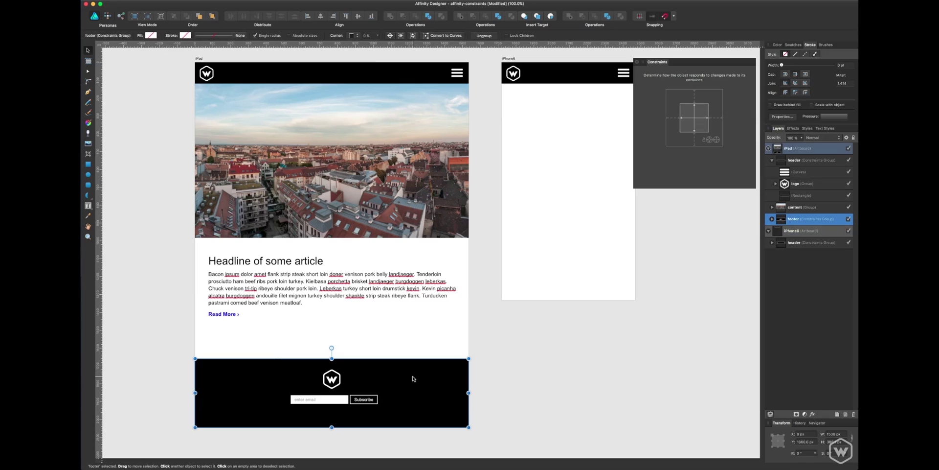
{"action": "left_click", "coordinate": [411, 376]}
Step: Expand the footer and its form group in Layers, inspecting the Subscribe button rectangle
{"action": "left_click", "coordinate": [772, 219]}
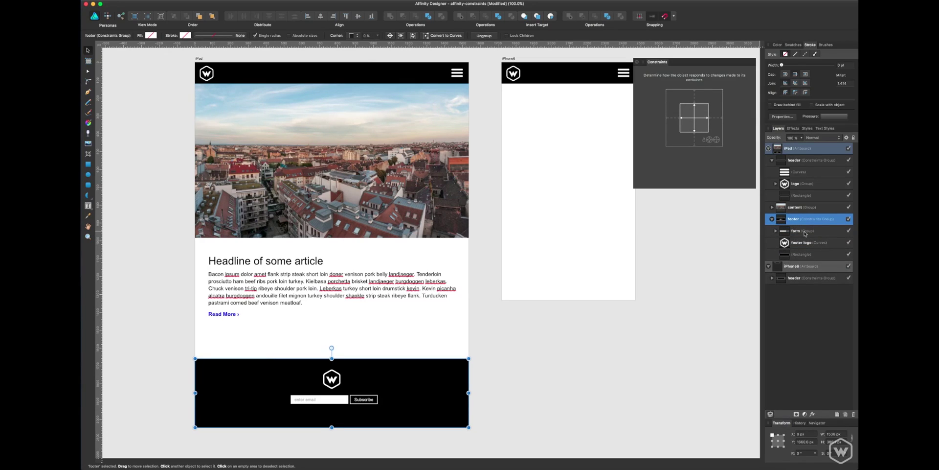
{"action": "left_click", "coordinate": [804, 234]}
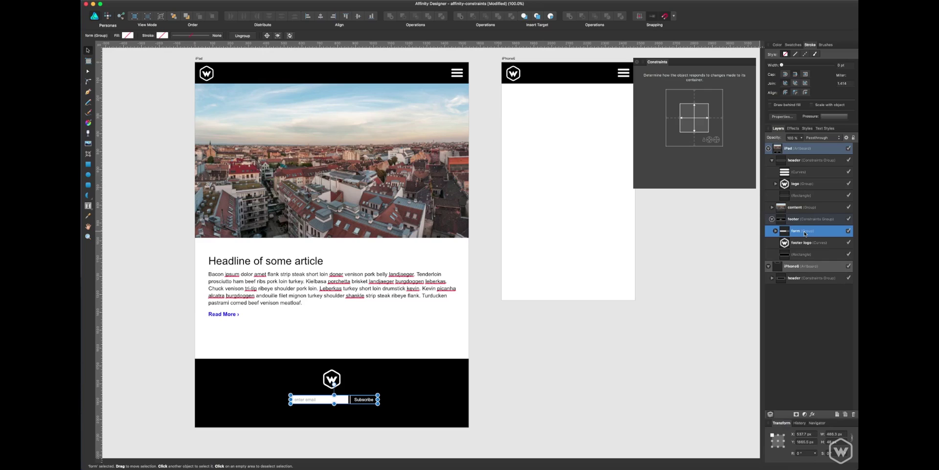
{"action": "left_click", "coordinate": [776, 231]}
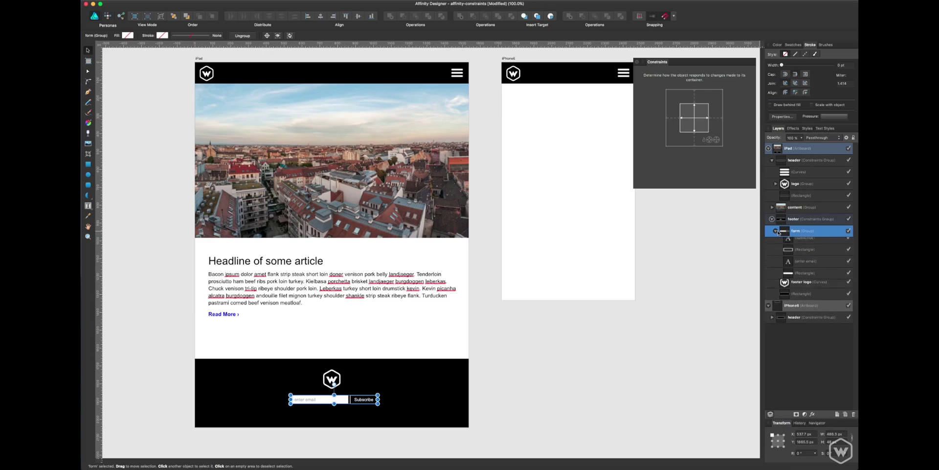
{"action": "left_click", "coordinate": [810, 255]}
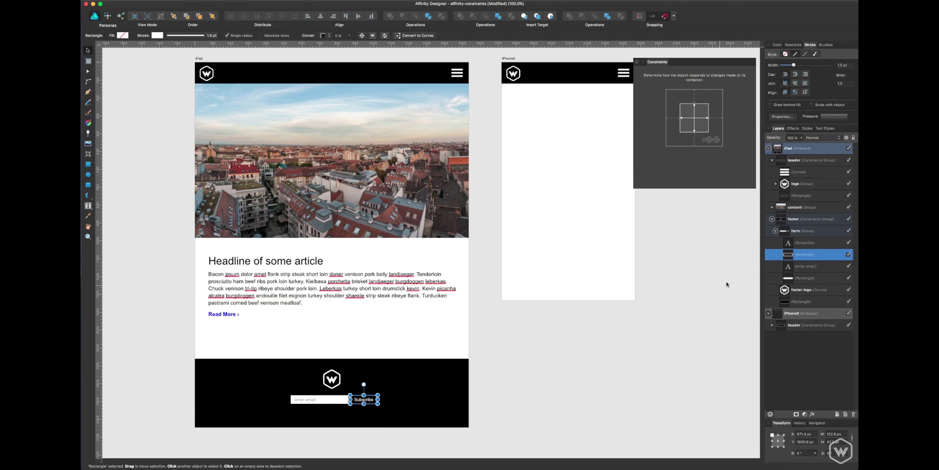
{"action": "left_click", "coordinate": [776, 231]}
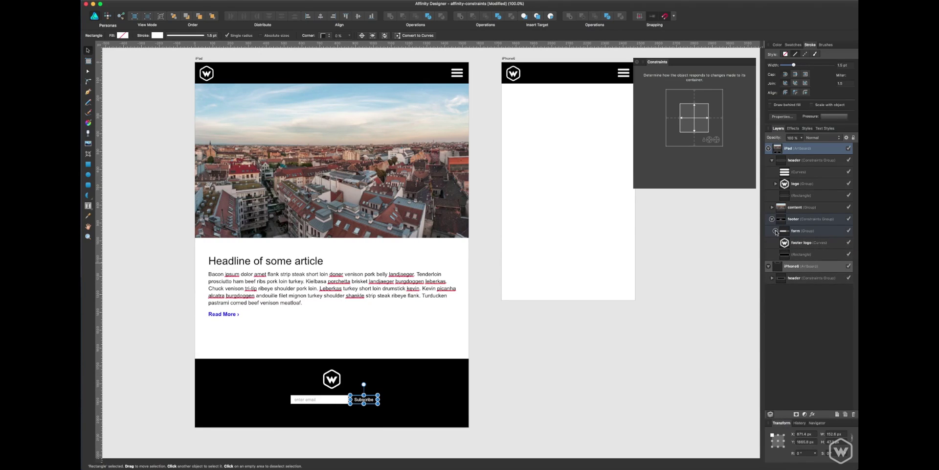
{"action": "left_click", "coordinate": [796, 231]}
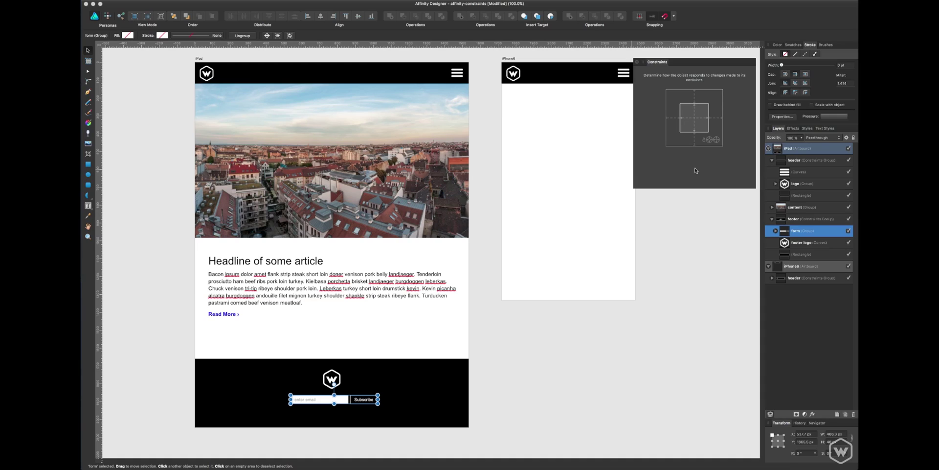
{"action": "left_click", "coordinate": [800, 220]}
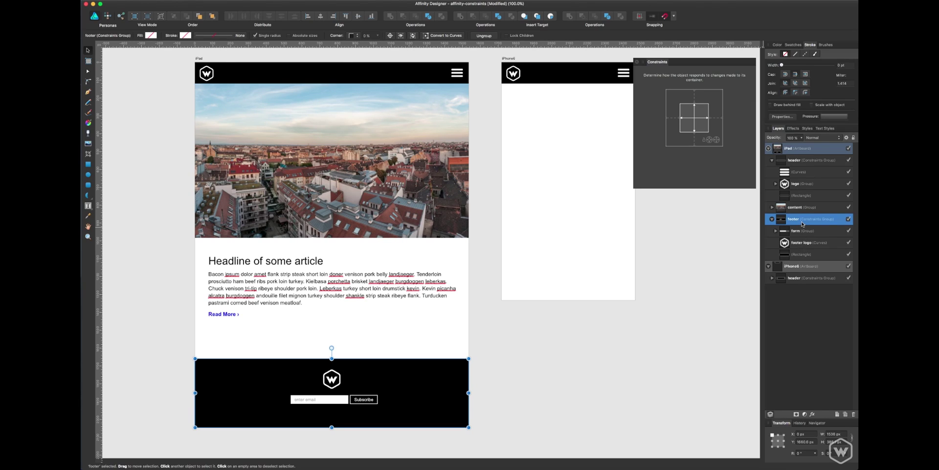
Step: Narrow the iPad footer as a test to see how its contents respond
{"action": "left_click", "coordinate": [802, 234]}
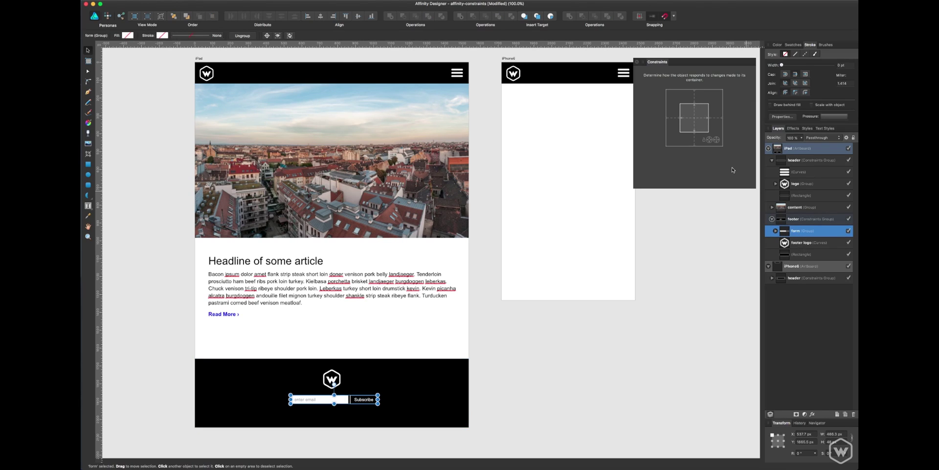
{"action": "left_click", "coordinate": [818, 221]}
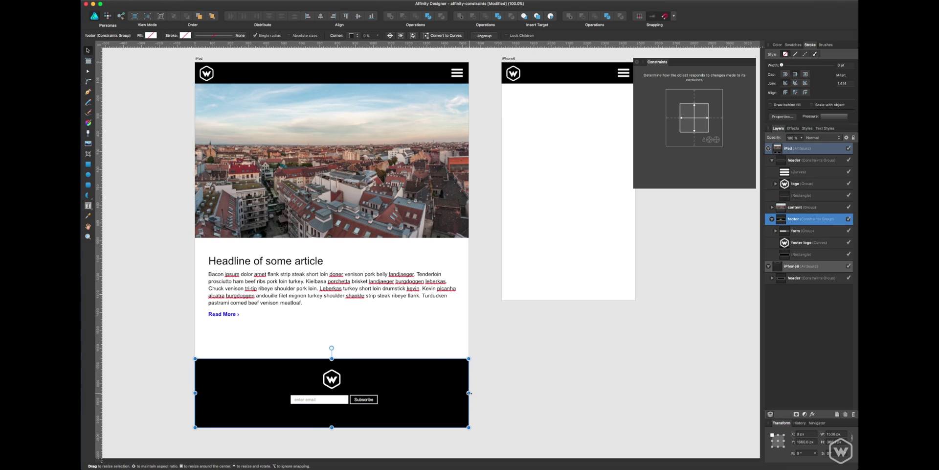
{"action": "mouse_move", "coordinate": [469, 392]}
{"action": "left_mouse_down"}
{"action": "mouse_move", "coordinate": [294, 391]}
{"action": "mouse_move", "coordinate": [468, 388]}
{"action": "left_mouse_up"}
Step: Change the footer logo's horizontal and vertical constraints, then narrow the footer again
{"action": "left_click", "coordinate": [809, 243]}
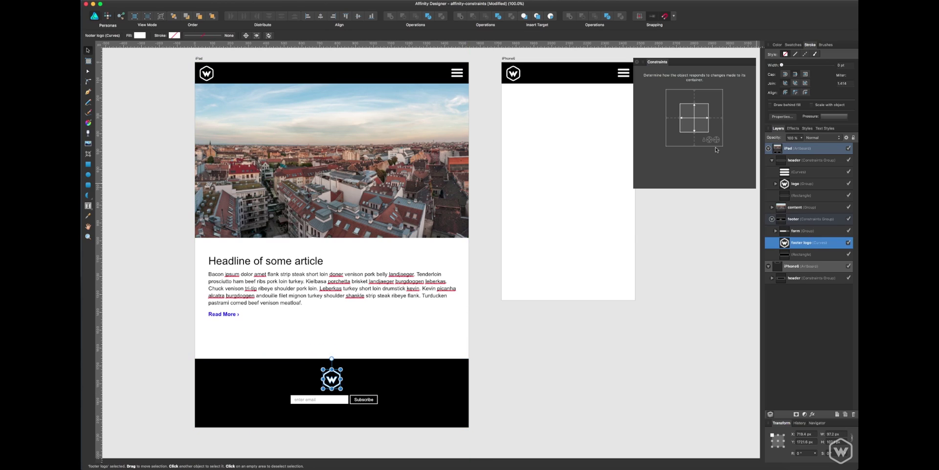
{"action": "left_click", "coordinate": [701, 118]}
{"action": "left_click", "coordinate": [694, 113]}
{"action": "left_click", "coordinate": [807, 219]}
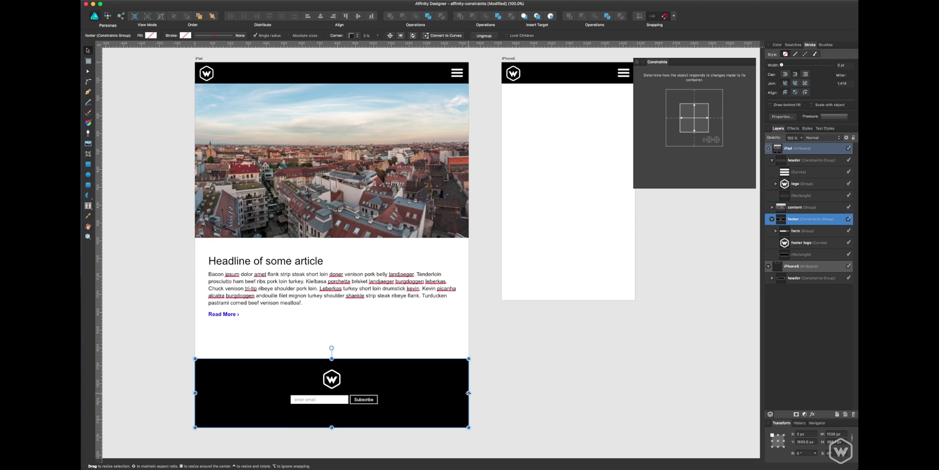
{"action": "mouse_move", "coordinate": [469, 392]}
{"action": "left_mouse_down"}
{"action": "mouse_move", "coordinate": [240, 392]}
{"action": "mouse_move", "coordinate": [469, 392]}
{"action": "left_mouse_up"}
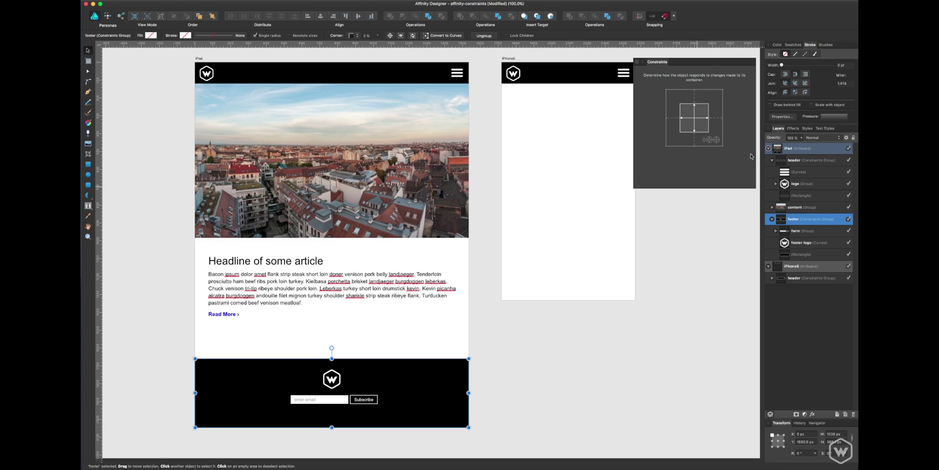
Step: Anchor the form to the footer's bottom, left and right edges, then test a taller footer
{"action": "left_click", "coordinate": [814, 231]}
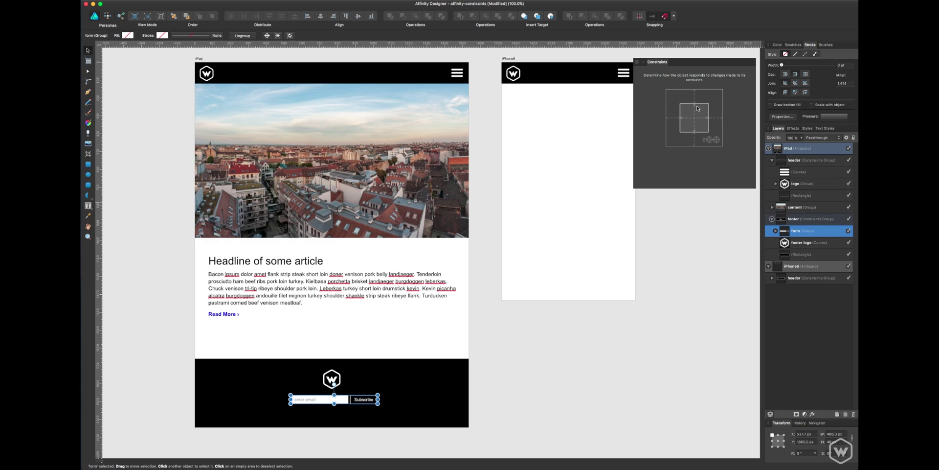
{"action": "left_click", "coordinate": [694, 138]}
{"action": "left_click", "coordinate": [716, 118]}
{"action": "left_click", "coordinate": [679, 119]}
{"action": "left_click", "coordinate": [793, 221]}
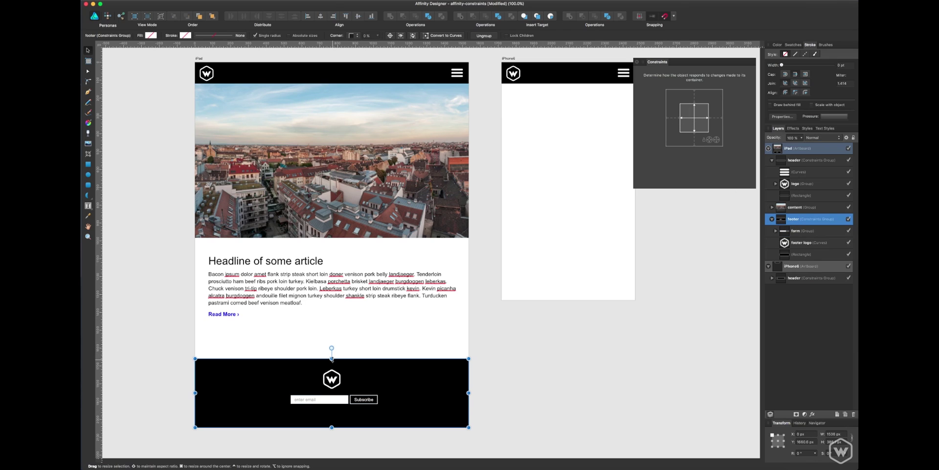
{"action": "mouse_move", "coordinate": [332, 357]}
{"action": "left_mouse_down"}
{"action": "mouse_move", "coordinate": [336, 300]}
{"action": "mouse_move", "coordinate": [338, 359]}
{"action": "left_mouse_up"}
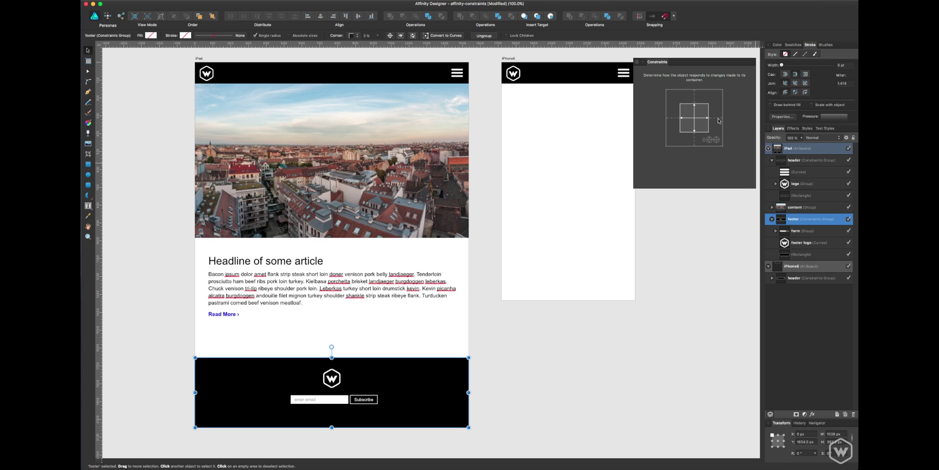
Step: Release the form's right and bottom anchors, pin the footer logo to the top, and retest height
{"action": "left_click", "coordinate": [792, 231]}
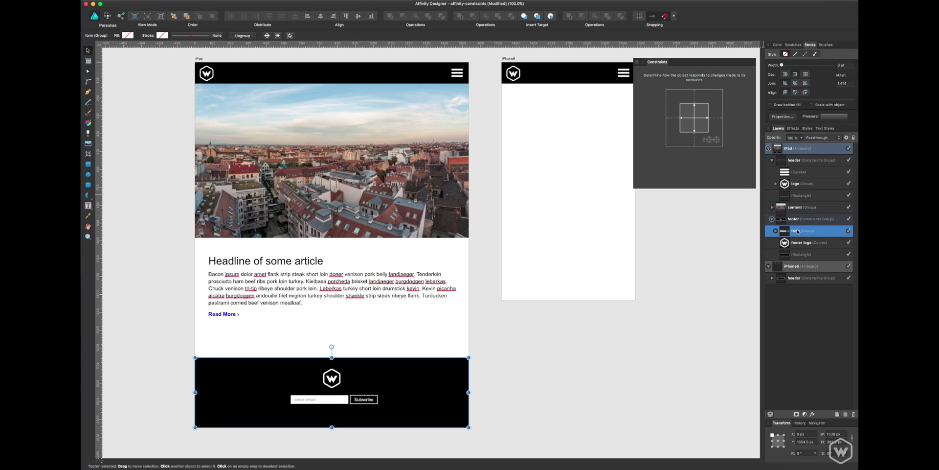
{"action": "left_click", "coordinate": [715, 119]}
{"action": "left_click", "coordinate": [693, 141]}
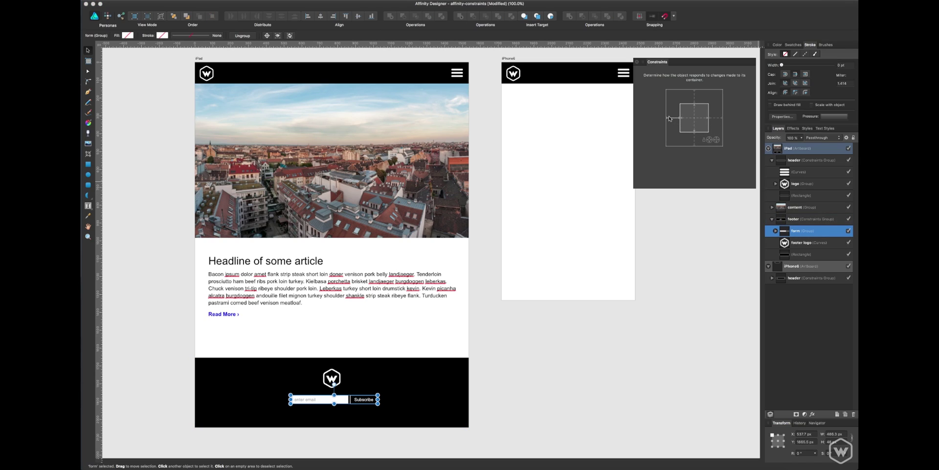
{"action": "left_click", "coordinate": [806, 245]}
{"action": "left_click", "coordinate": [695, 98]}
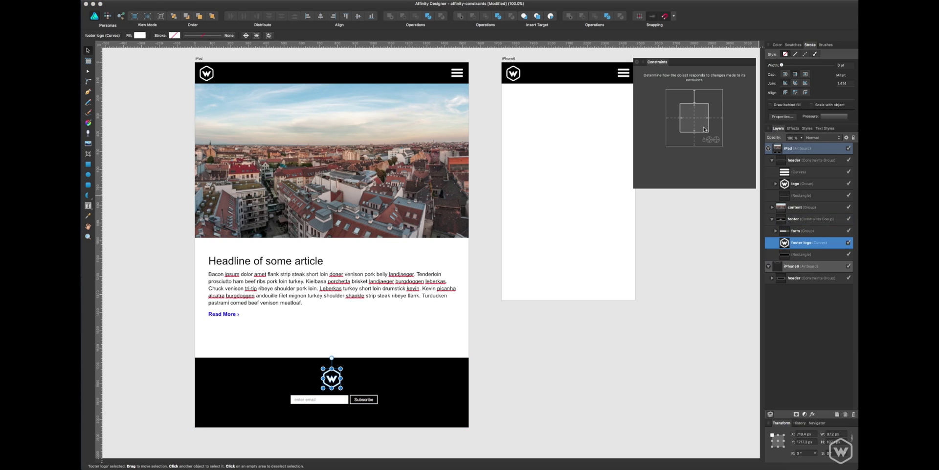
{"action": "left_click", "coordinate": [715, 118]}
{"action": "left_click", "coordinate": [806, 221]}
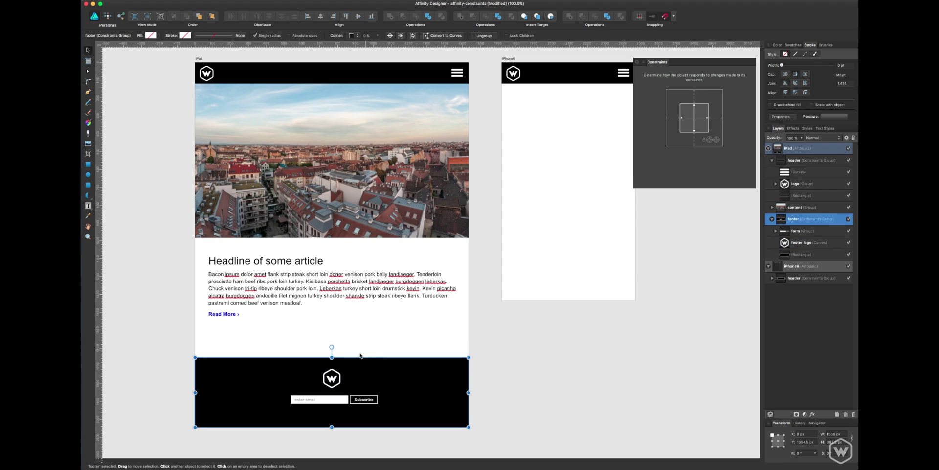
{"action": "mouse_move", "coordinate": [332, 355]}
{"action": "left_mouse_down"}
{"action": "mouse_move", "coordinate": [341, 306]}
{"action": "mouse_move", "coordinate": [343, 352]}
{"action": "left_mouse_up"}
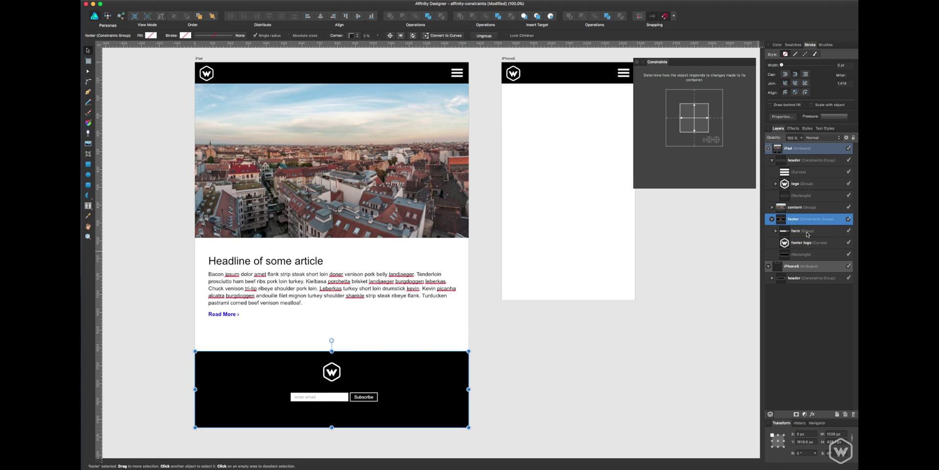
Step: Re-anchor the form to the footer's right edge and reselect the footer group
{"action": "left_click", "coordinate": [824, 232]}
{"action": "left_click", "coordinate": [716, 118]}
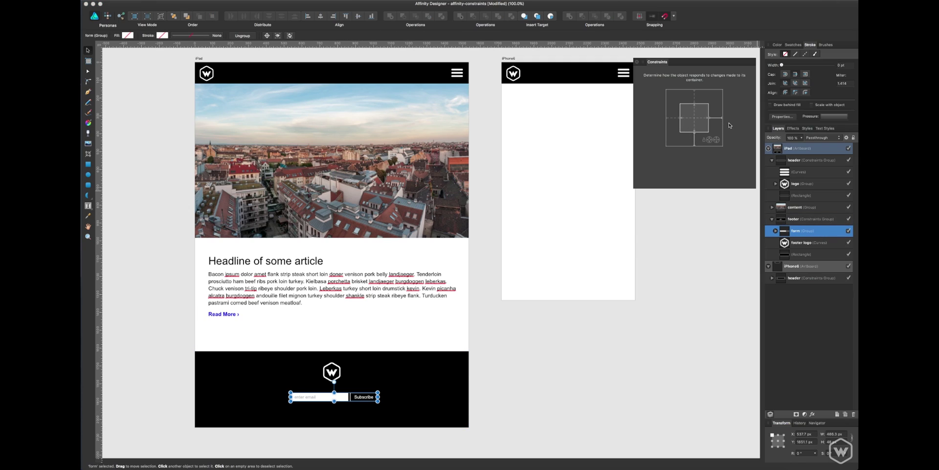
{"action": "left_click", "coordinate": [802, 242]}
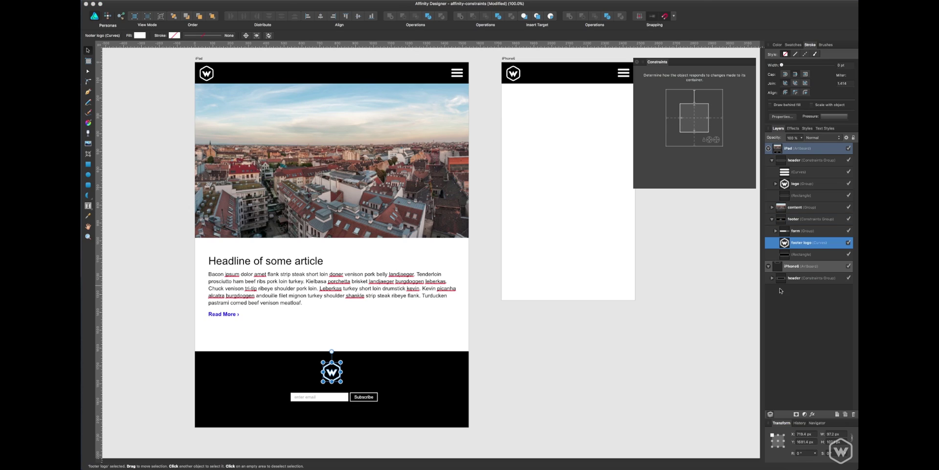
{"action": "left_click", "coordinate": [811, 220]}
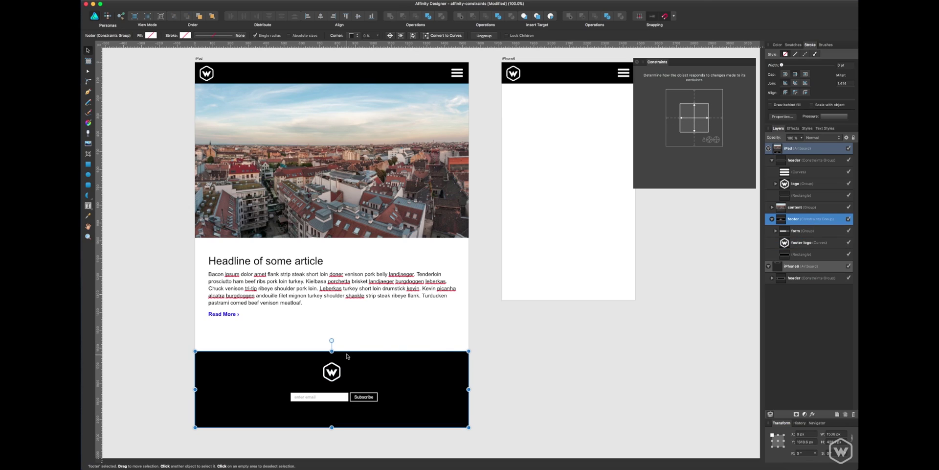
Step: After stretching the footer taller, unpin the footer logo's top edge and clear the selection
{"action": "left_click_drag", "start_coordinate": [333, 351], "coordinate": [355, 351]}
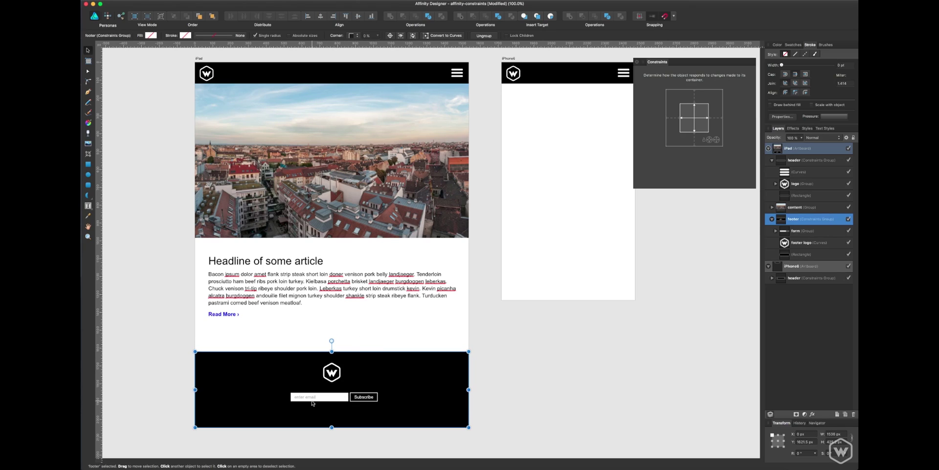
{"action": "left_click", "coordinate": [797, 230]}
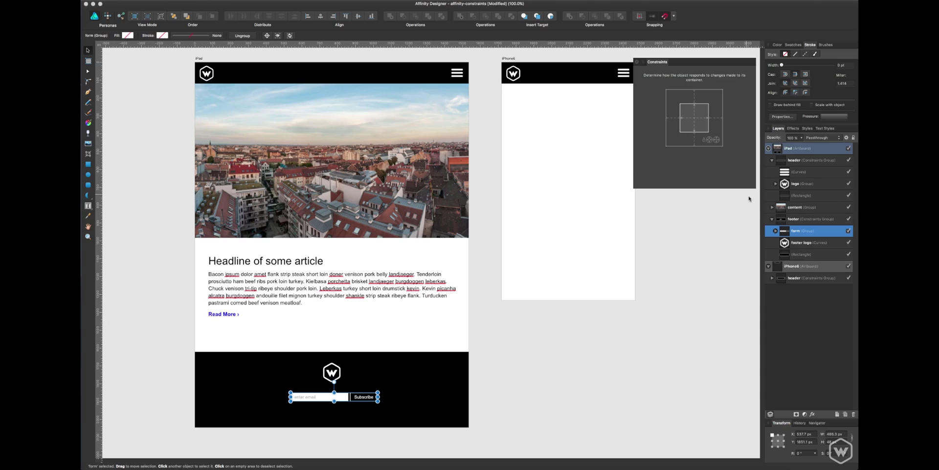
{"action": "left_click", "coordinate": [795, 243]}
{"action": "left_click", "coordinate": [700, 107]}
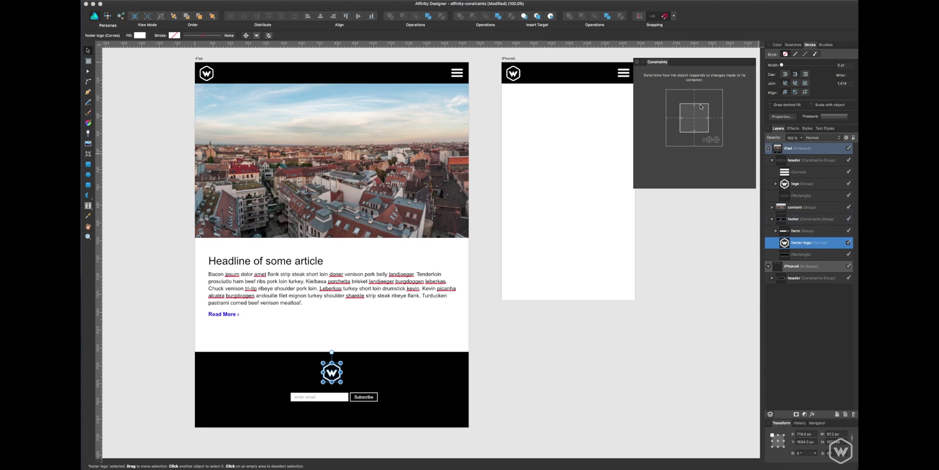
{"action": "left_click", "coordinate": [794, 218]}
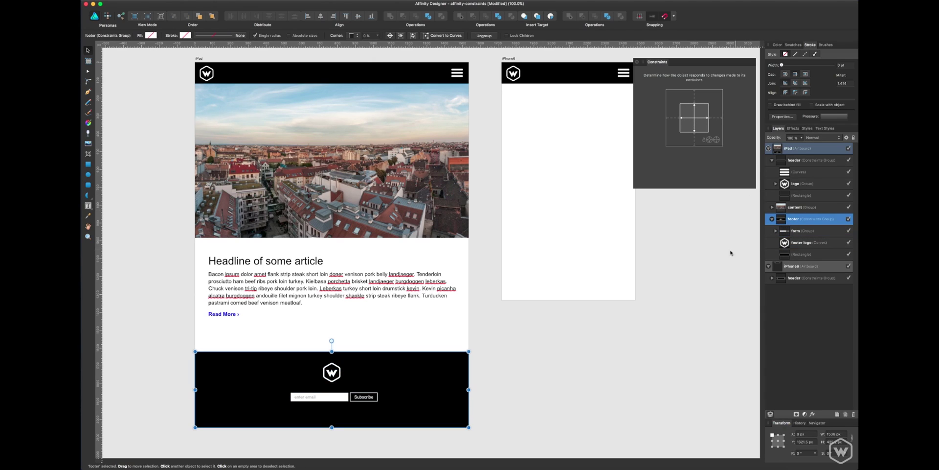
{"action": "left_click", "coordinate": [584, 119]}
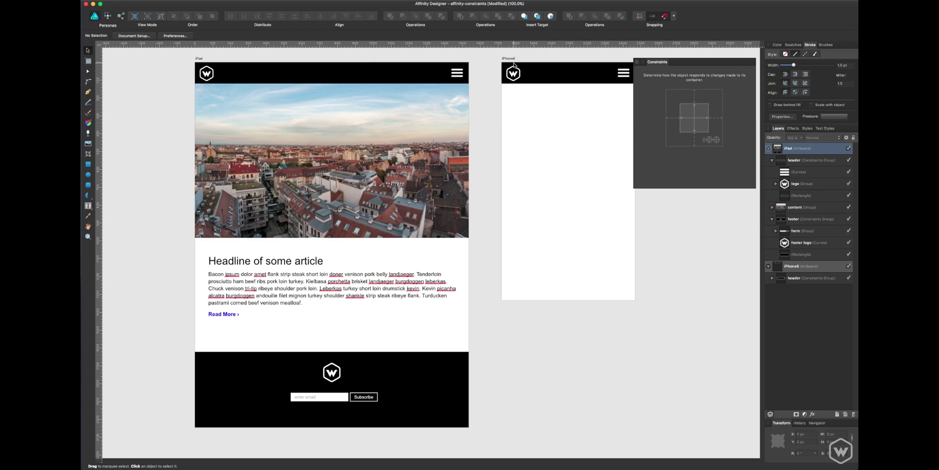
Step: Paste the footer into the iPhone6 artboard, move it to the bottom and trim it to 750 px wide
{"action": "left_click", "coordinate": [513, 62]}
{"action": "key", "text": "ctrl+v"}
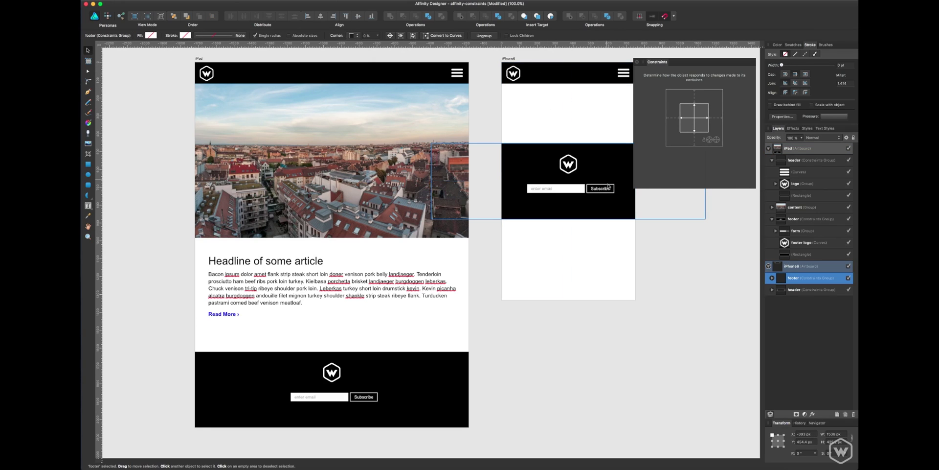
{"action": "left_click_drag", "start_coordinate": [591, 178], "coordinate": [592, 251]}
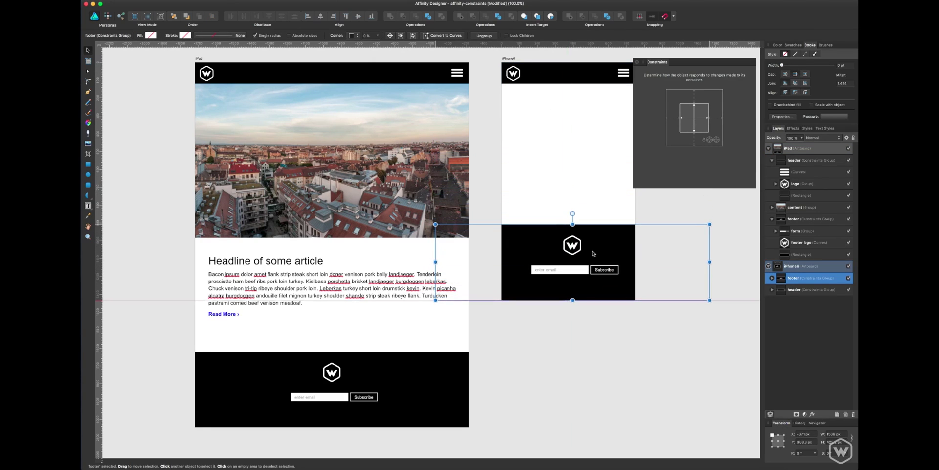
{"action": "left_click_drag", "start_coordinate": [710, 262], "coordinate": [635, 262]}
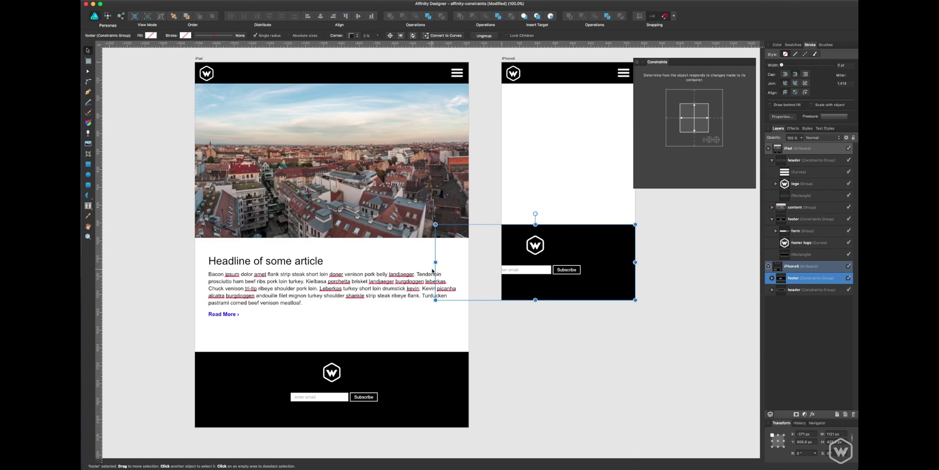
{"action": "left_click_drag", "start_coordinate": [436, 262], "coordinate": [501, 263]}
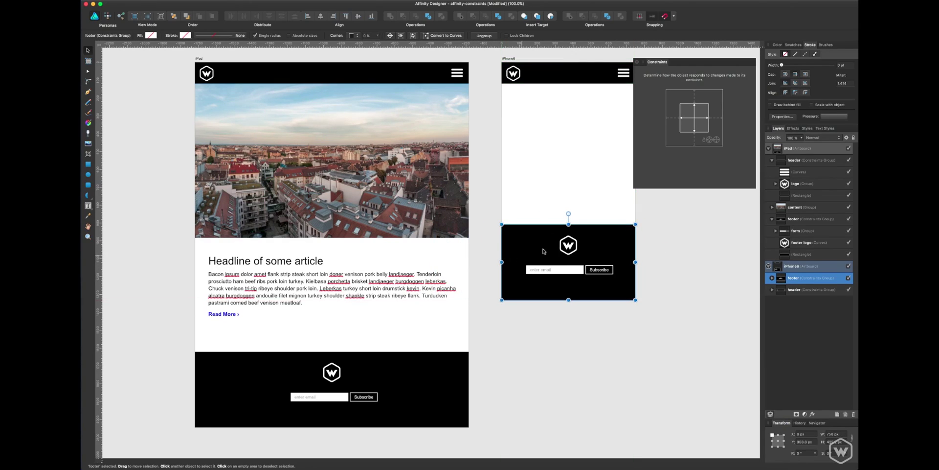
{"action": "left_click", "coordinate": [611, 190]}
{"action": "key", "text": "space"}
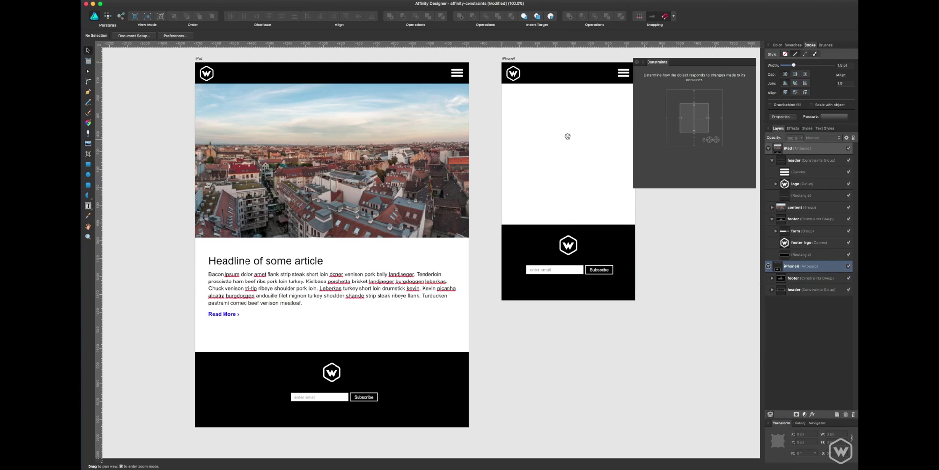
{"action": "left_click_drag", "start_coordinate": [567, 136], "coordinate": [532, 163]}
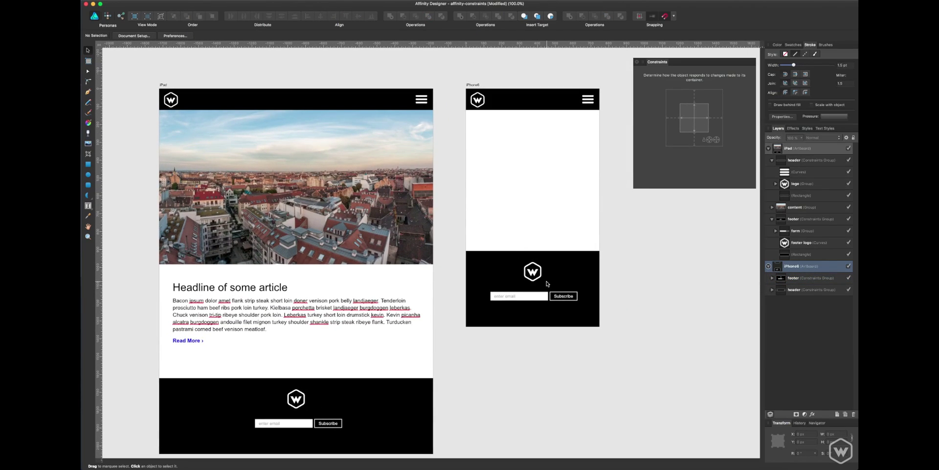
Step: Save the document and bring both artboards into view
{"action": "left_click", "coordinate": [552, 284]}
{"action": "left_click", "coordinate": [507, 228]}
{"action": "key", "text": "cmd+s"}
{"action": "key", "text": "space"}
{"action": "left_click_drag", "start_coordinate": [465, 233], "coordinate": [498, 252]}
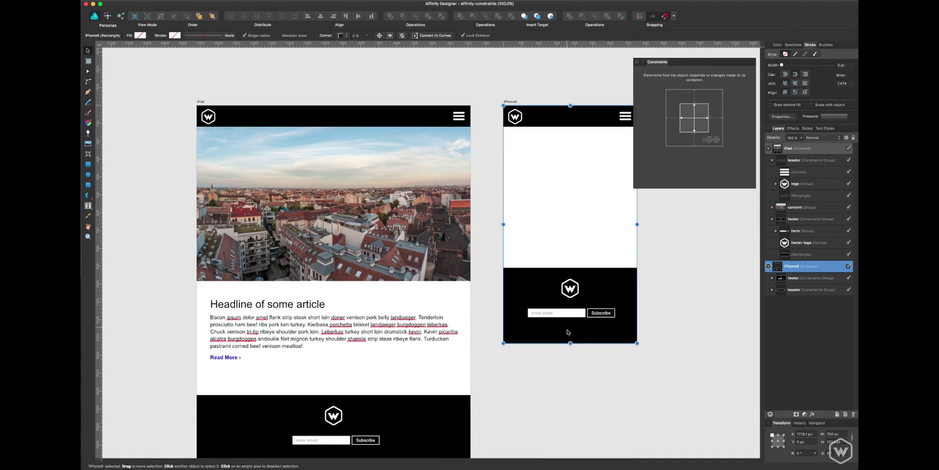
Step: Lengthen the iPhone6 artboard downward and move its footer group onto the new bottom edge
{"action": "left_click_drag", "start_coordinate": [570, 343], "coordinate": [571, 384]}
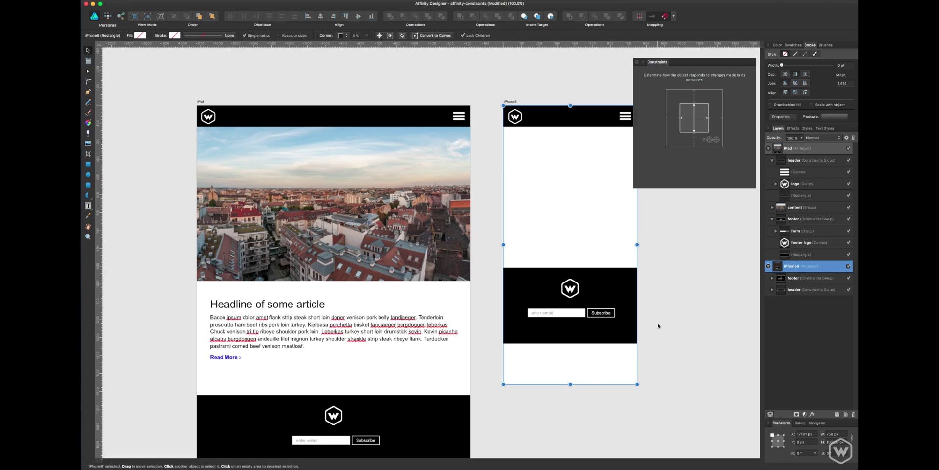
{"action": "left_click", "coordinate": [626, 285]}
{"action": "left_click_drag", "start_coordinate": [589, 282], "coordinate": [589, 322]}
{"action": "left_click", "coordinate": [635, 286]}
{"action": "scroll", "coordinate": [616, 269], "scroll_direction": "right", "scroll_amount": 5}
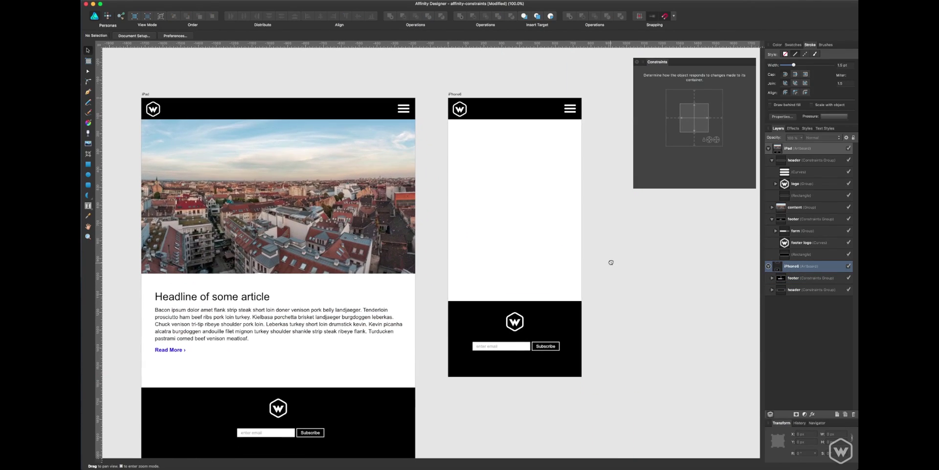
{"action": "scroll", "coordinate": [523, 239], "scroll_direction": "left", "scroll_amount": 4}
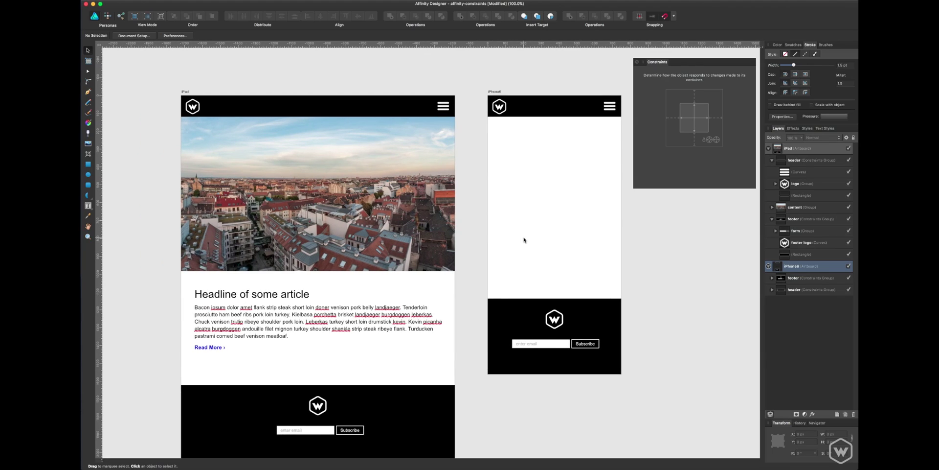
Step: Save, then turn the iPad content group into a constraints group and test its width
{"action": "key", "text": "super+s"}
{"action": "left_click", "coordinate": [427, 194]}
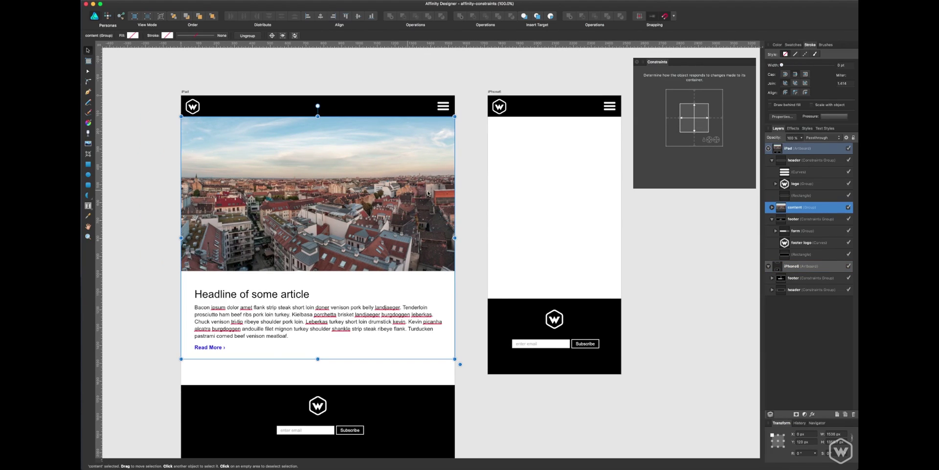
{"action": "left_click", "coordinate": [773, 207]}
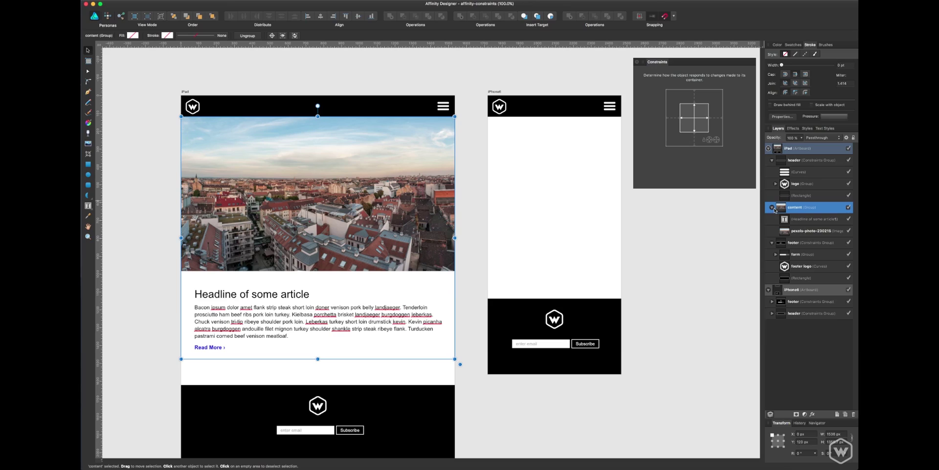
{"action": "left_click", "coordinate": [799, 220]}
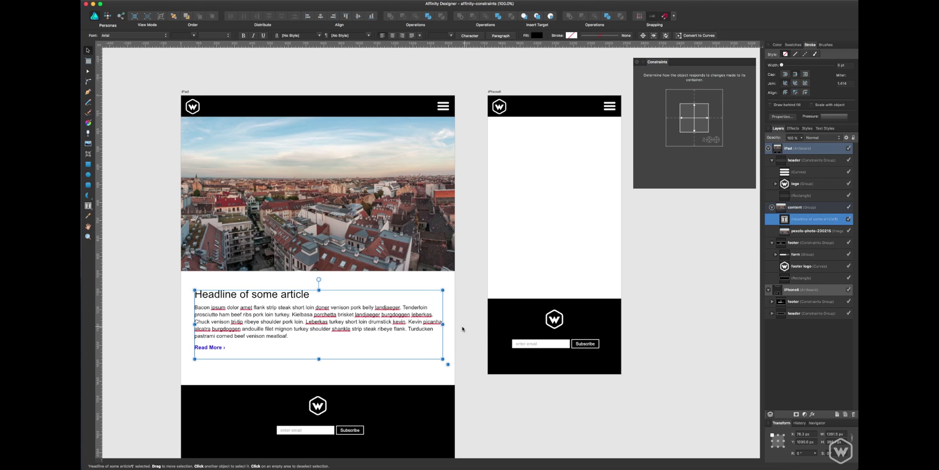
{"action": "mouse_move", "coordinate": [442, 323]}
{"action": "left_mouse_down"}
{"action": "mouse_move", "coordinate": [346, 324]}
{"action": "mouse_move", "coordinate": [436, 324]}
{"action": "left_mouse_up"}
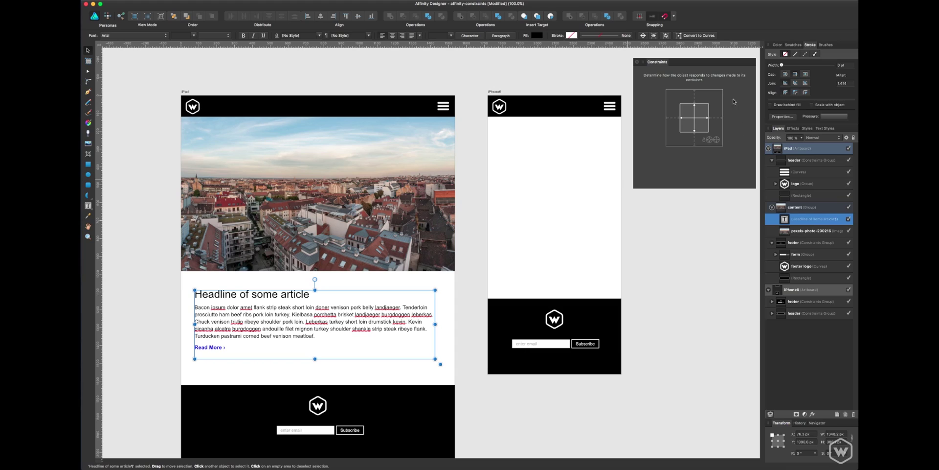
{"action": "left_click", "coordinate": [694, 100]}
{"action": "mouse_move", "coordinate": [435, 323]}
{"action": "left_mouse_down"}
{"action": "mouse_move", "coordinate": [343, 319]}
{"action": "mouse_move", "coordinate": [427, 324]}
{"action": "left_mouse_up"}
{"action": "left_click", "coordinate": [814, 207]}
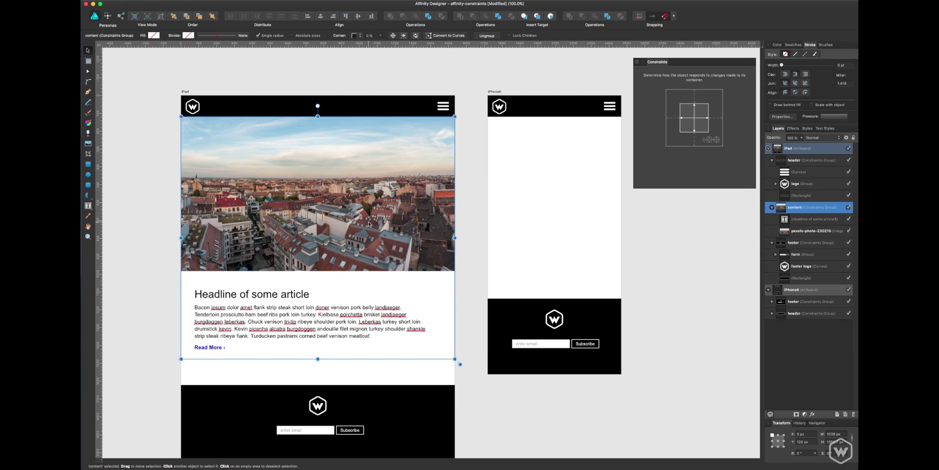
{"action": "mouse_move", "coordinate": [454, 238]}
{"action": "left_mouse_down"}
{"action": "mouse_move", "coordinate": [313, 229]}
{"action": "mouse_move", "coordinate": [456, 238]}
{"action": "left_mouse_up"}
Step: Set the pexels photo to stretch both horizontally and vertically with the content group
{"action": "left_click", "coordinate": [389, 287]}
{"action": "left_click", "coordinate": [829, 207]}
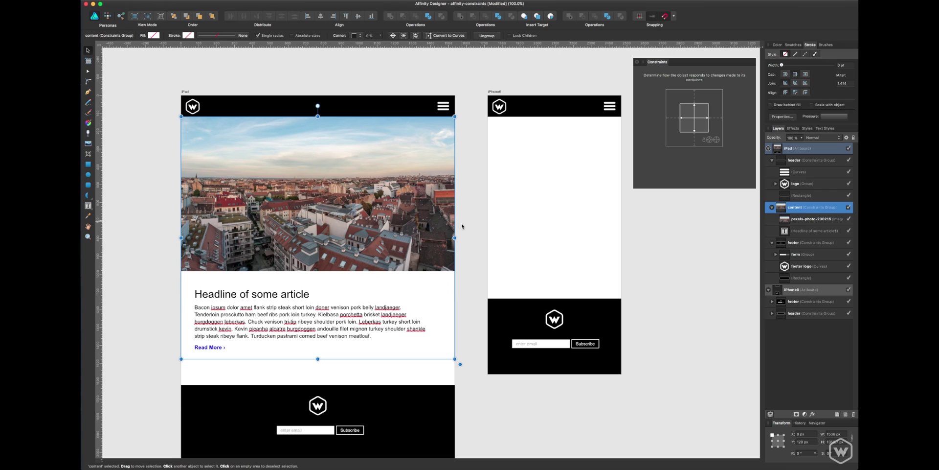
{"action": "mouse_move", "coordinate": [455, 238]}
{"action": "left_mouse_down"}
{"action": "mouse_move", "coordinate": [323, 236]}
{"action": "mouse_move", "coordinate": [530, 235]}
{"action": "mouse_move", "coordinate": [462, 236]}
{"action": "left_mouse_up"}
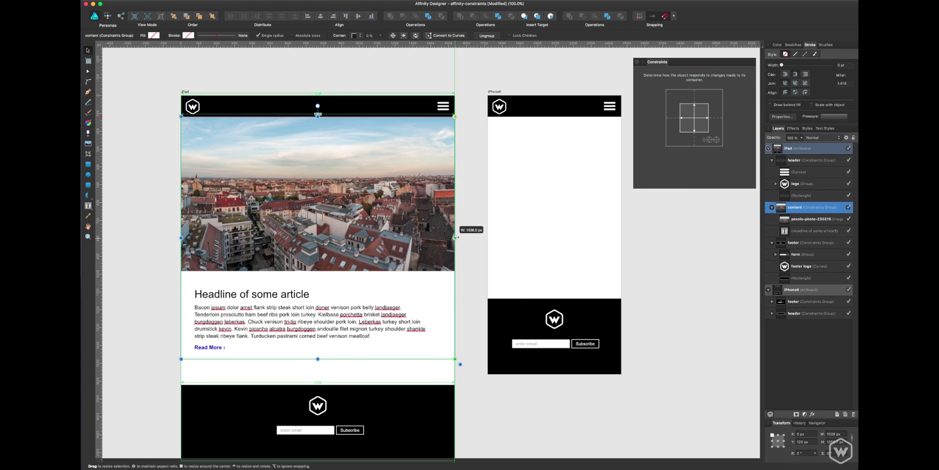
{"action": "left_click", "coordinate": [810, 219]}
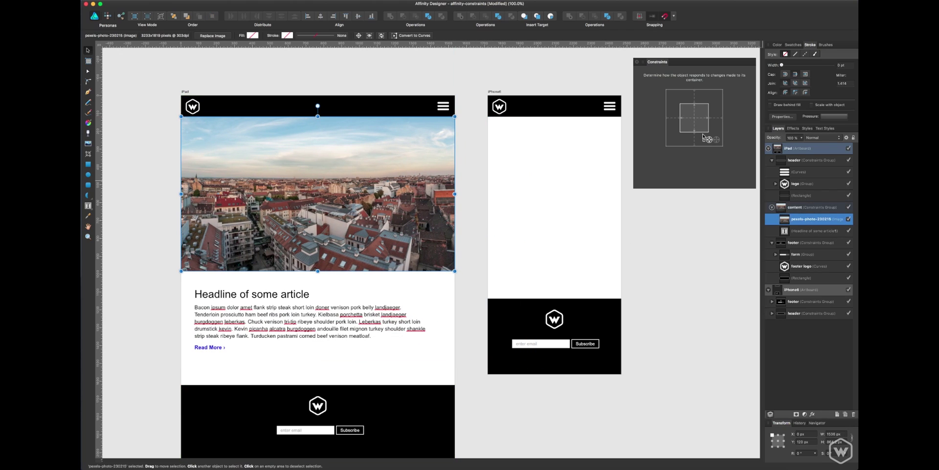
{"action": "left_click", "coordinate": [717, 140]}
{"action": "left_click", "coordinate": [693, 120]}
{"action": "left_click", "coordinate": [694, 126]}
Step: Test-resize the content group to check photo and text reflow, returning it to 1536 px
{"action": "left_click", "coordinate": [812, 231]}
{"action": "left_click", "coordinate": [809, 218]}
{"action": "left_click", "coordinate": [806, 207]}
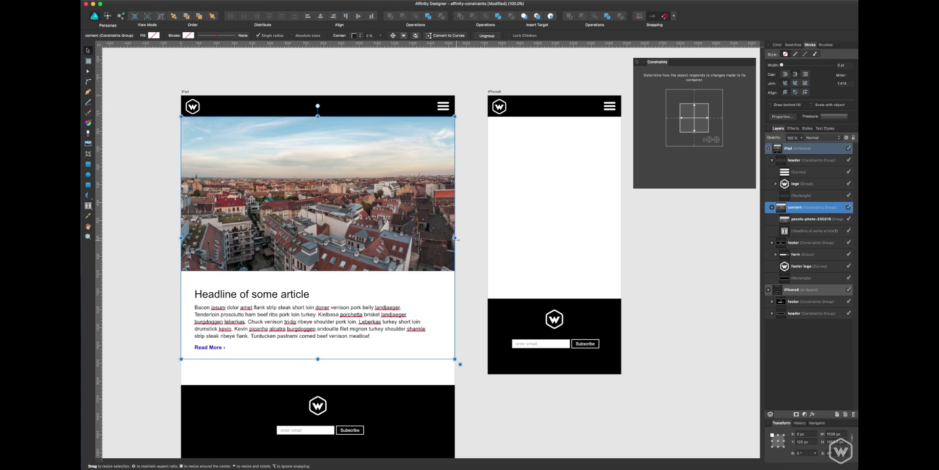
{"action": "left_click_drag", "start_coordinate": [455, 238], "coordinate": [362, 237]}
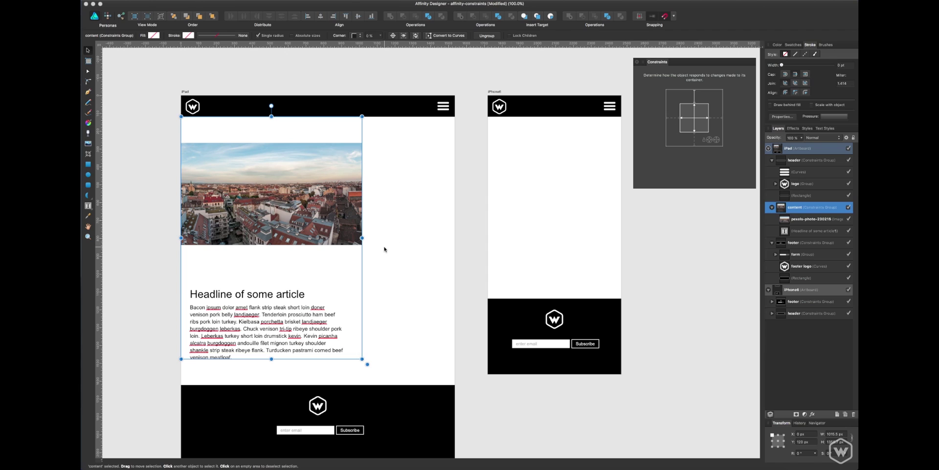
{"action": "left_click_drag", "start_coordinate": [362, 238], "coordinate": [455, 237]}
{"action": "double_click", "coordinate": [451, 199]}
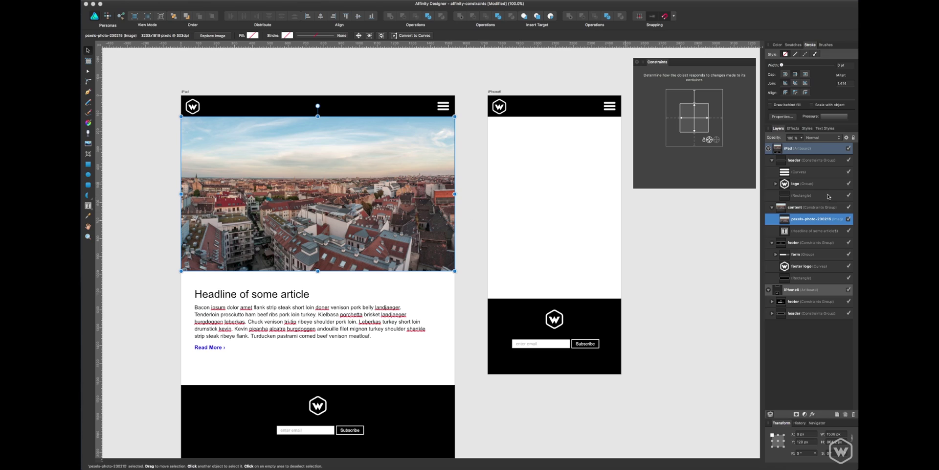
{"action": "left_click", "coordinate": [440, 210]}
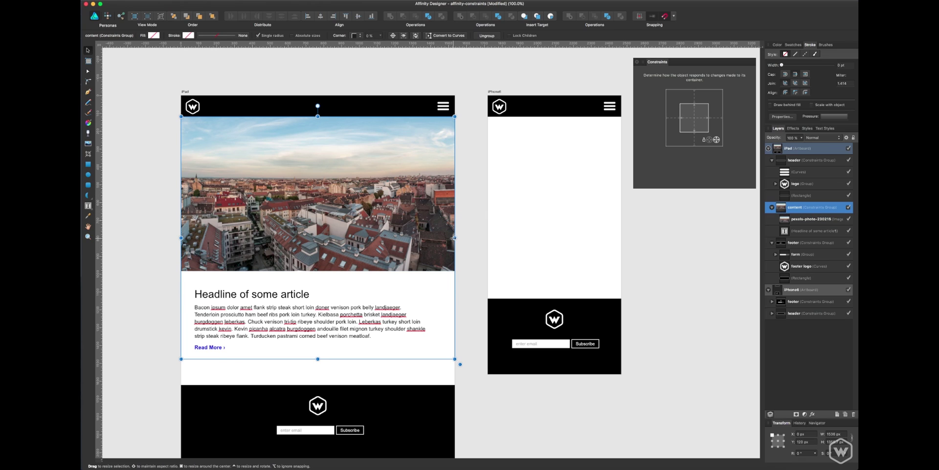
{"action": "left_click_drag", "start_coordinate": [453, 237], "coordinate": [455, 264]}
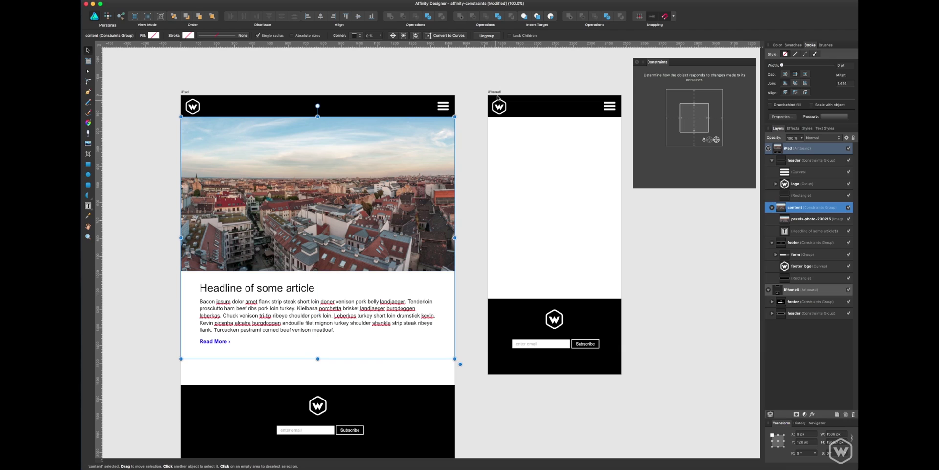
{"action": "left_click", "coordinate": [500, 94]}
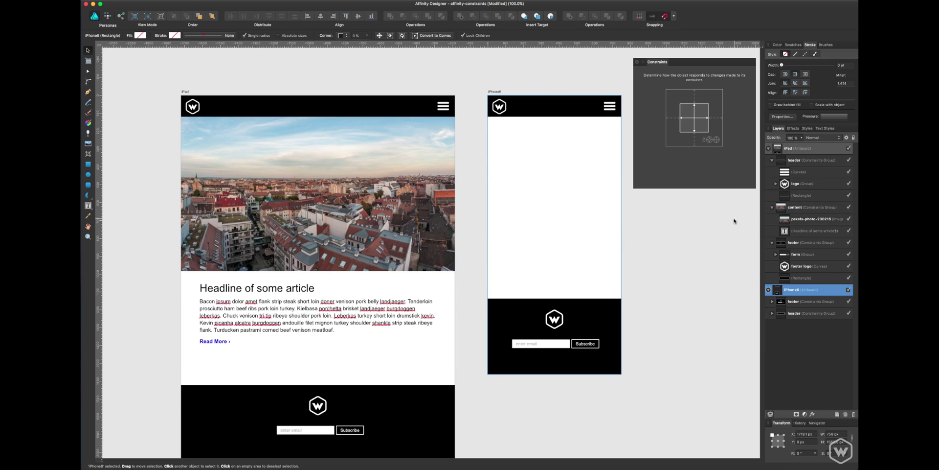
Step: Paste the content group into the iPhone6 artboard, narrow it to 750 px and raise the headline text
{"action": "key", "text": "cmd+v"}
{"action": "left_click_drag", "start_coordinate": [568, 185], "coordinate": [636, 185]}
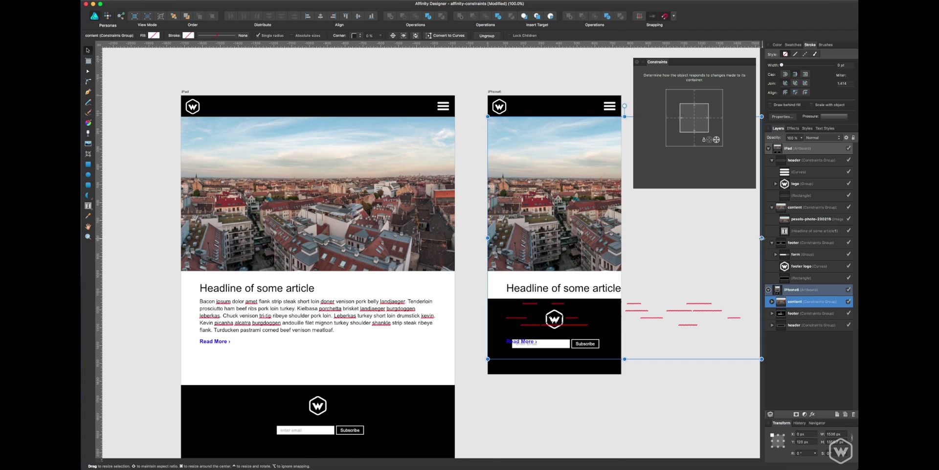
{"action": "scroll", "coordinate": [723, 225], "scroll_direction": "up", "scroll_amount": 10}
{"action": "scroll", "coordinate": [670, 315], "scroll_direction": "down", "scroll_amount": 10}
{"action": "scroll", "coordinate": [666, 311], "scroll_direction": "right", "scroll_amount": 5}
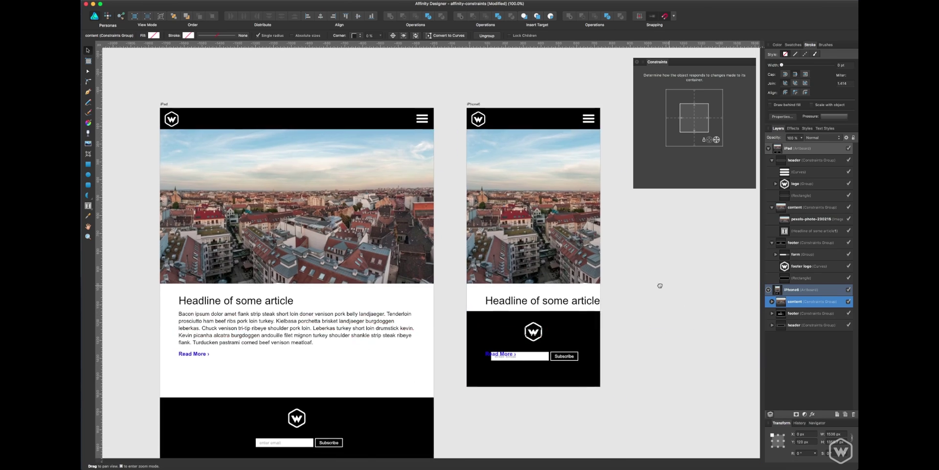
{"action": "scroll", "coordinate": [592, 309], "scroll_direction": "up", "scroll_amount": 1}
{"action": "left_click_drag", "start_coordinate": [649, 278], "coordinate": [508, 240]}
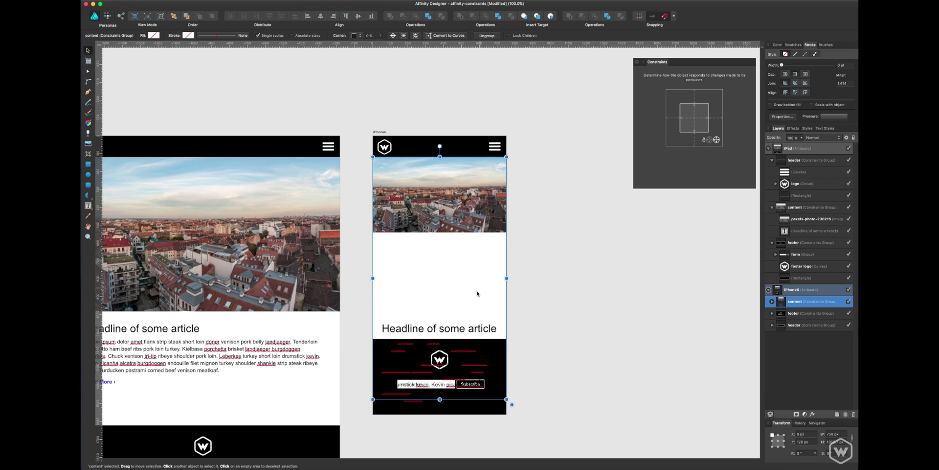
{"action": "left_click_drag", "start_coordinate": [470, 330], "coordinate": [474, 246]}
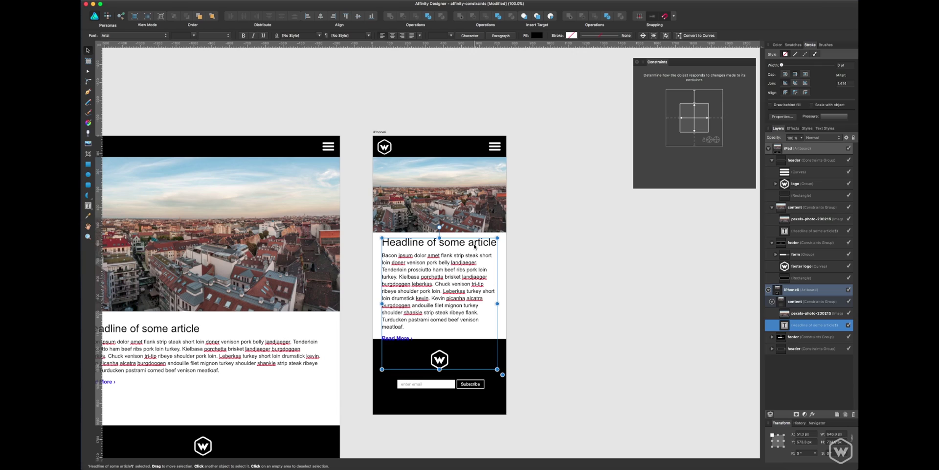
{"action": "left_click", "coordinate": [560, 297]}
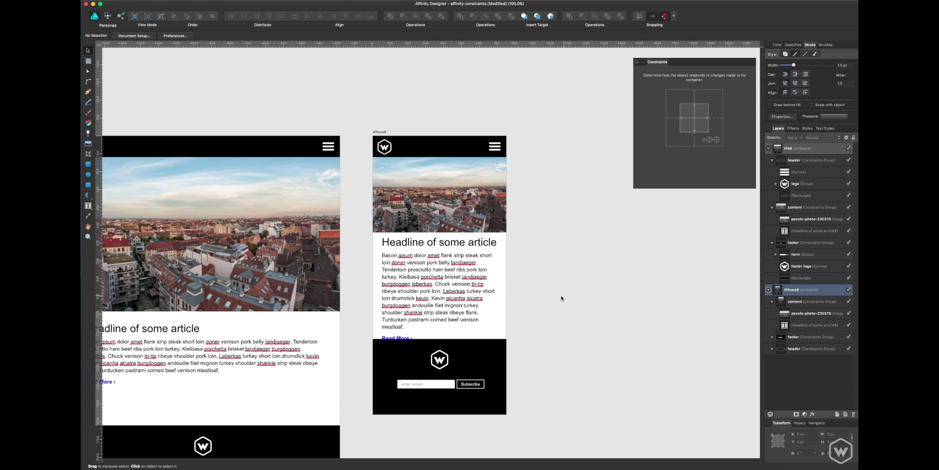
Step: Extend the iPhone6 artboard to 1640.9 px tall and shift the content group up slightly
{"action": "left_click", "coordinate": [381, 131]}
{"action": "left_click_drag", "start_coordinate": [440, 415], "coordinate": [442, 430]}
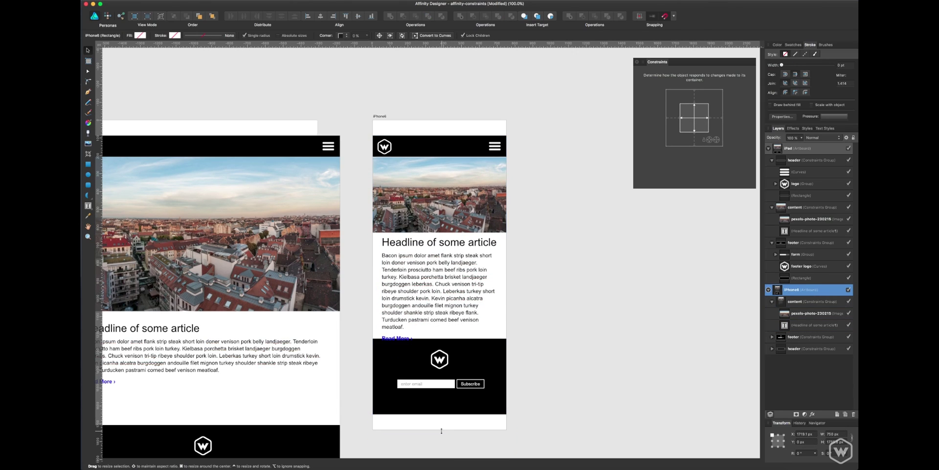
{"action": "key", "text": "super+z"}
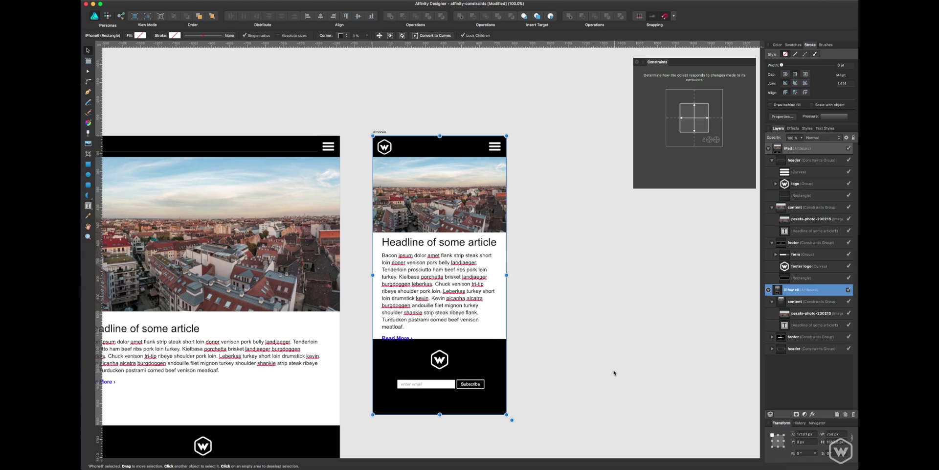
{"action": "left_click", "coordinate": [381, 126]}
{"action": "left_click", "coordinate": [381, 131]}
{"action": "left_click", "coordinate": [809, 336]}
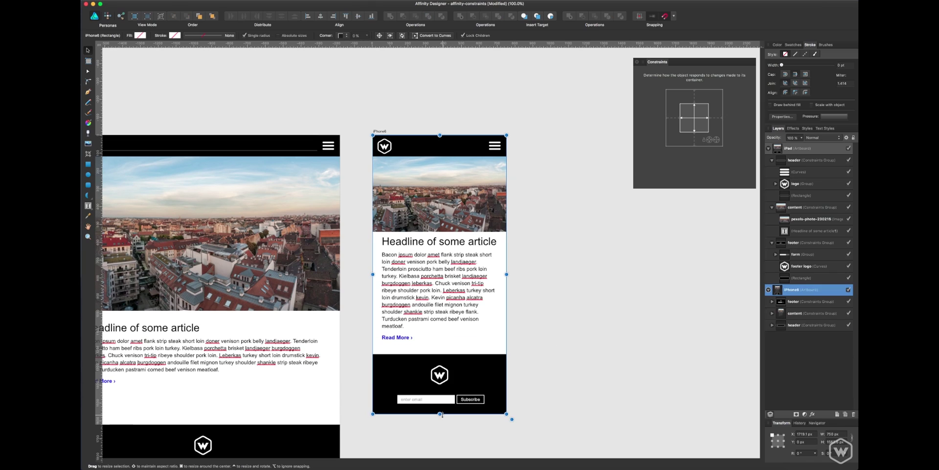
{"action": "left_click_drag", "start_coordinate": [441, 414], "coordinate": [445, 428]}
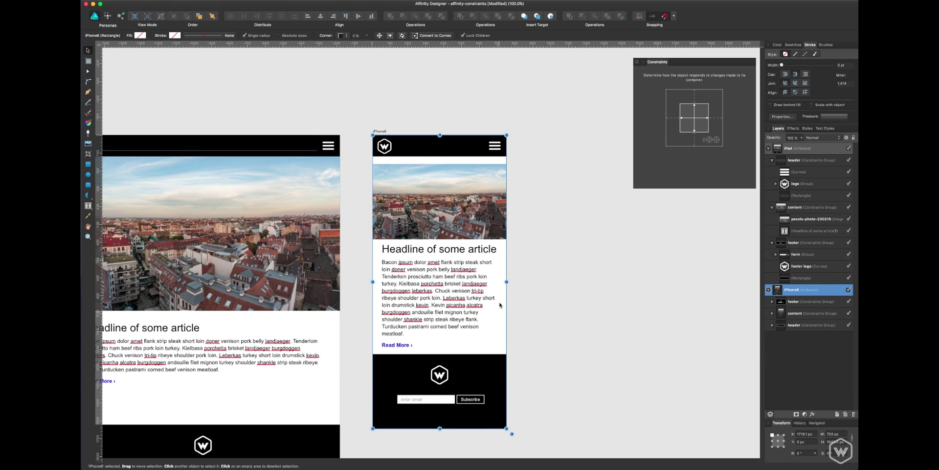
{"action": "left_click", "coordinate": [795, 313]}
{"action": "left_click_drag", "start_coordinate": [421, 208], "coordinate": [421, 200]}
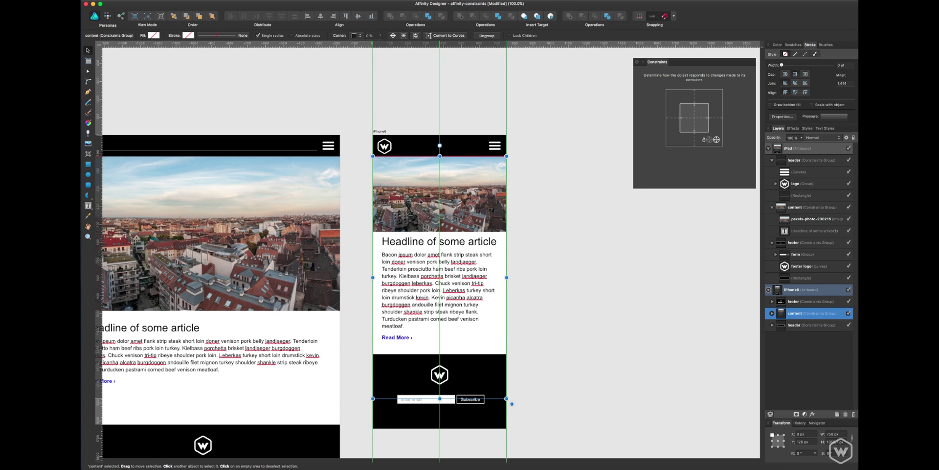
{"action": "left_click", "coordinate": [618, 255]}
{"action": "left_click_drag", "start_coordinate": [380, 332], "coordinate": [532, 238]}
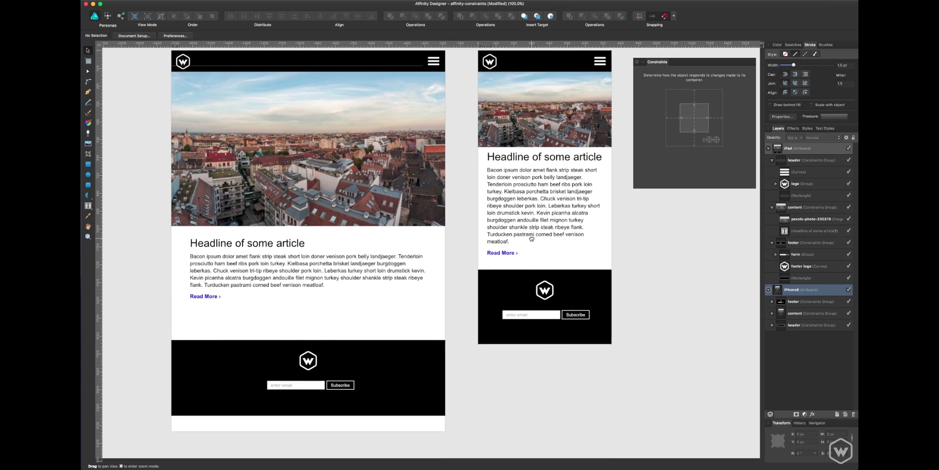
Step: Save the mockup, zoom out, and inspect the iPhone header group and its rectangle
{"action": "scroll", "coordinate": [597, 379], "scroll_direction": "up", "scroll_amount": 1}
{"action": "scroll", "coordinate": [597, 380], "scroll_direction": "right", "scroll_amount": 2}
{"action": "key", "text": "super+s"}
{"action": "key", "text": "super+minus"}
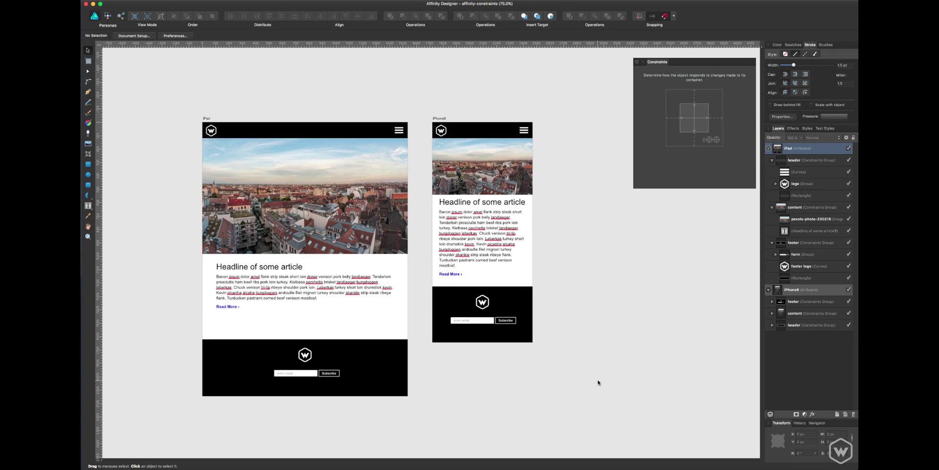
{"action": "left_click", "coordinate": [473, 131]}
{"action": "left_click", "coordinate": [473, 130]}
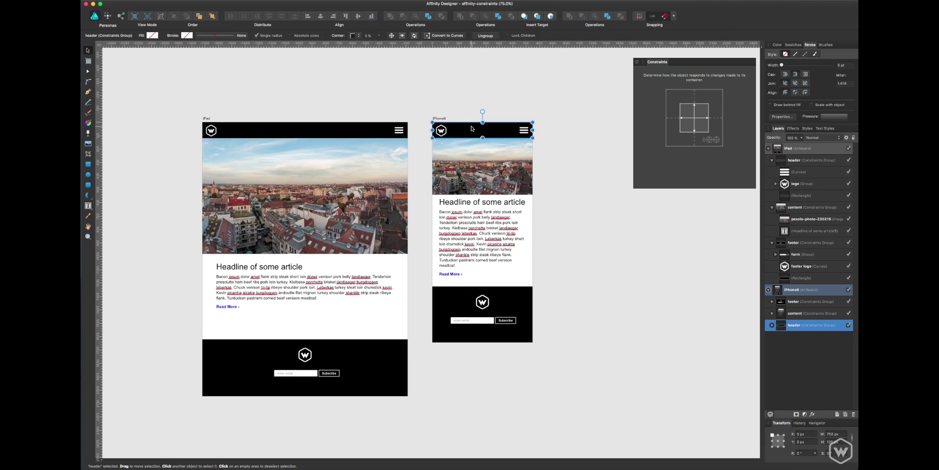
{"action": "double_click", "coordinate": [473, 129]}
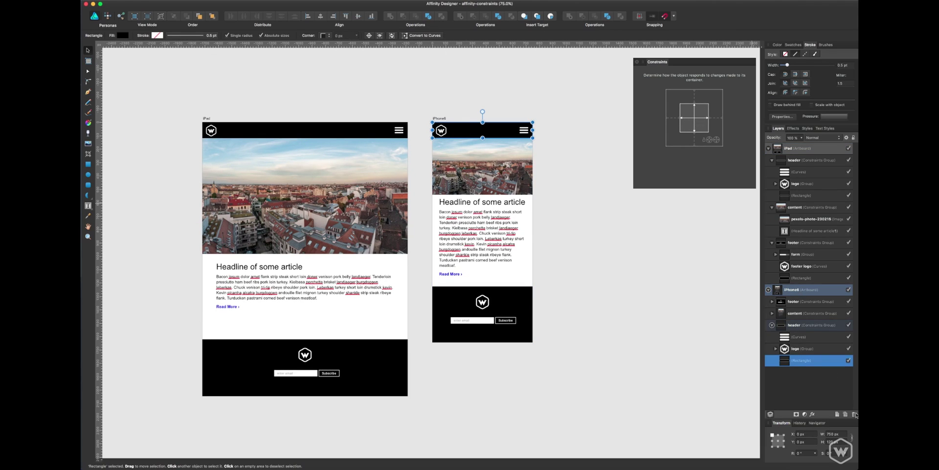
{"action": "left_click", "coordinate": [807, 330]}
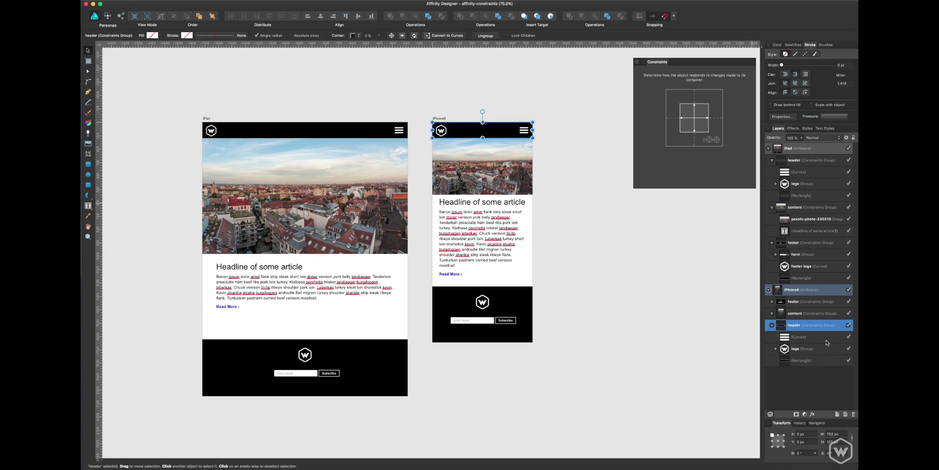
{"action": "left_click", "coordinate": [650, 292]}
Step: Inspect the iPhone header's logo and the content group at 100% zoom
{"action": "scroll", "coordinate": [608, 287], "scroll_direction": "up", "scroll_amount": 5}
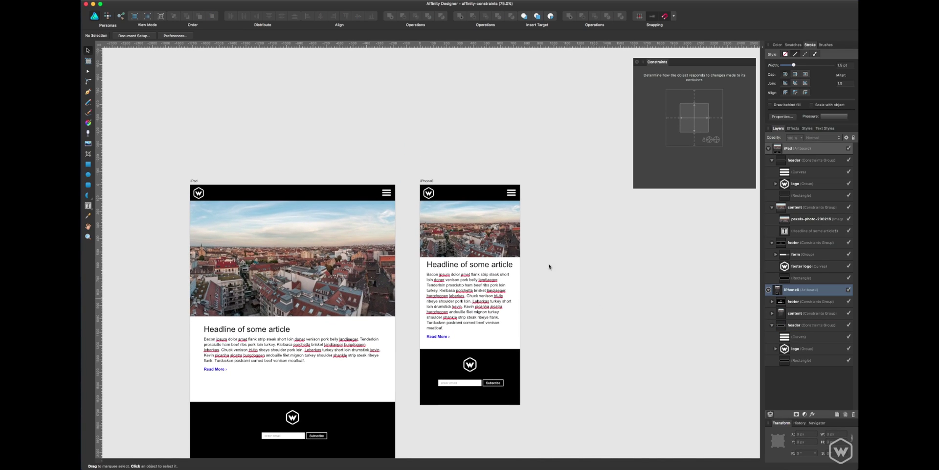
{"action": "key", "text": "super+equal"}
{"action": "key", "text": "super+equal"}
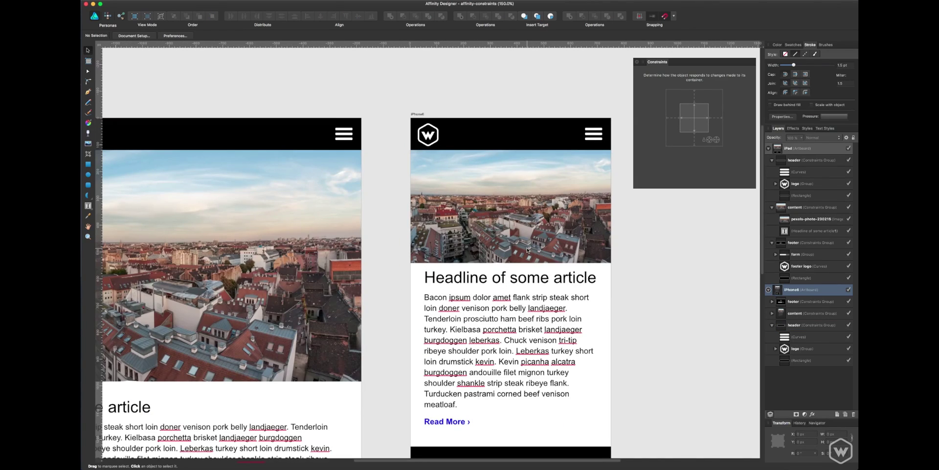
{"action": "key", "text": "super+minus"}
{"action": "scroll", "coordinate": [416, 235], "scroll_direction": "down", "scroll_amount": 3}
{"action": "scroll", "coordinate": [416, 235], "scroll_direction": "left", "scroll_amount": 4}
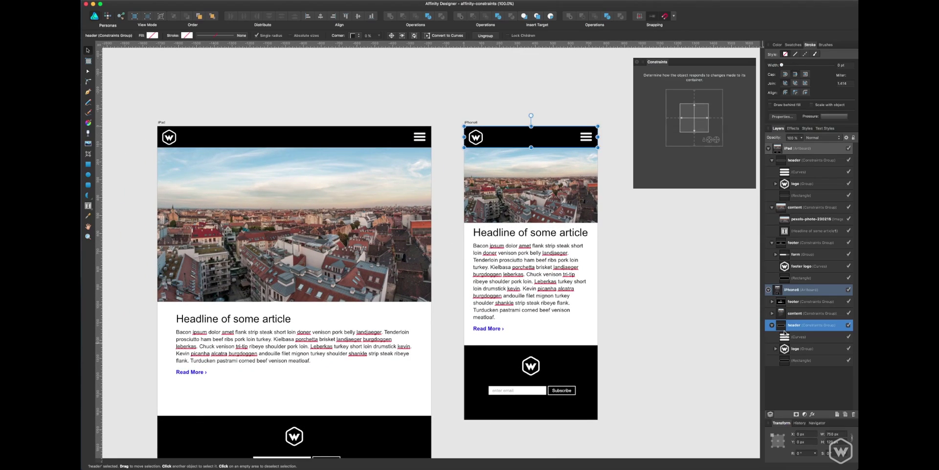
{"action": "left_click", "coordinate": [802, 347]}
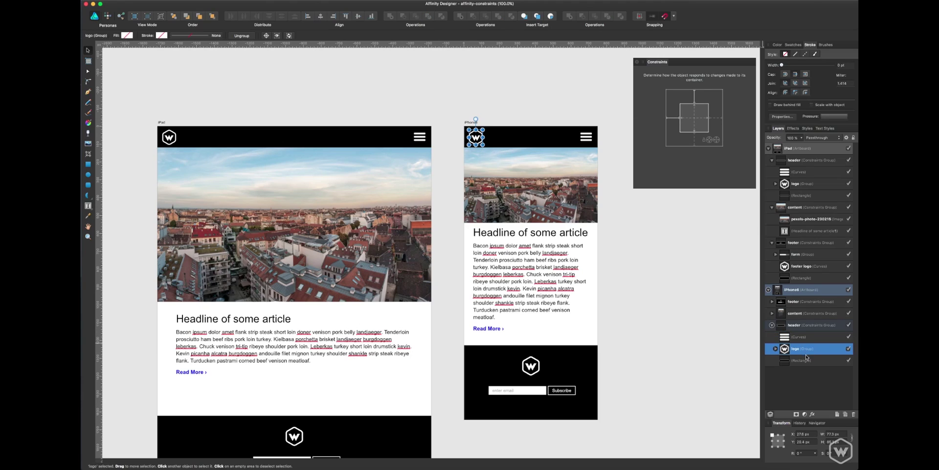
{"action": "left_click", "coordinate": [702, 298]}
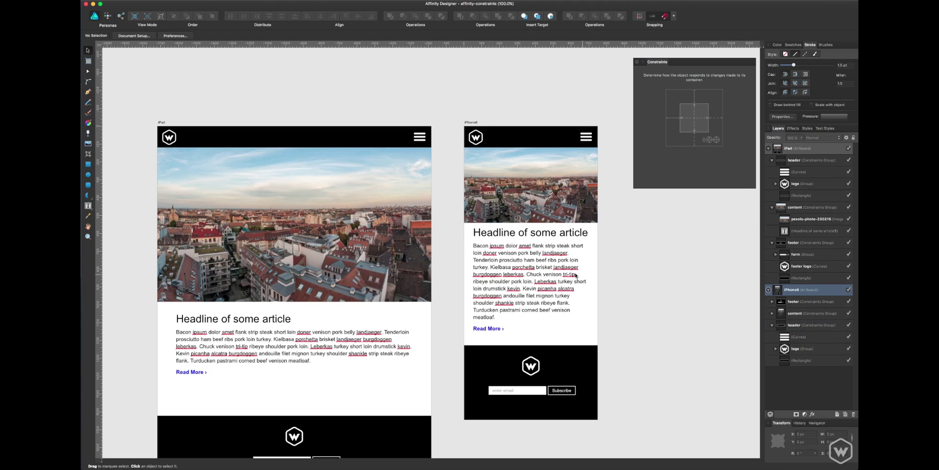
{"action": "scroll", "coordinate": [577, 276], "scroll_direction": "down", "scroll_amount": 1}
{"action": "left_click", "coordinate": [537, 258]}
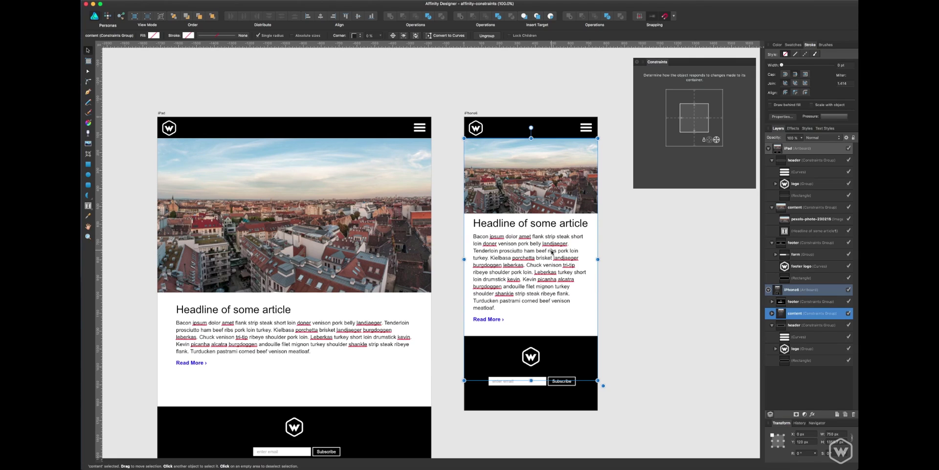
Step: Nudge the iPhone6 headline and body text frame a few pixels lower beneath the photo
{"action": "double_click", "coordinate": [551, 252]}
{"action": "left_click_drag", "start_coordinate": [552, 252], "coordinate": [551, 255]}
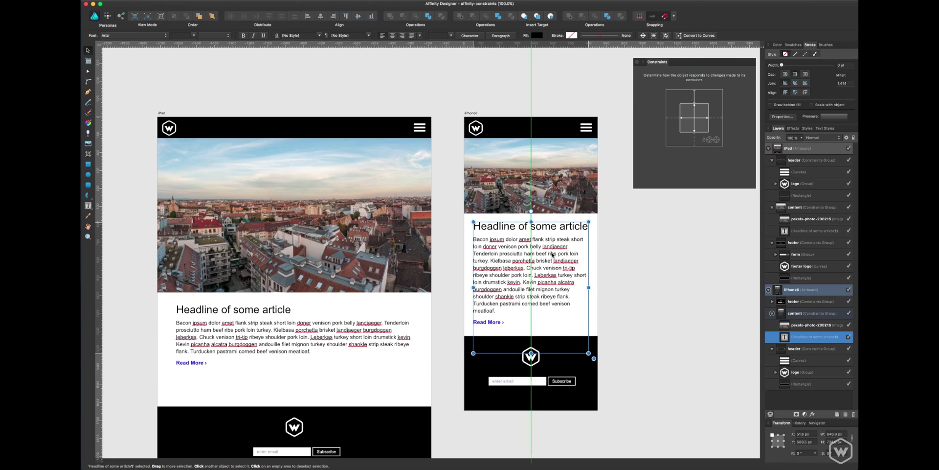
{"action": "left_click", "coordinate": [609, 255]}
{"action": "scroll", "coordinate": [610, 254], "scroll_direction": "down", "scroll_amount": 3}
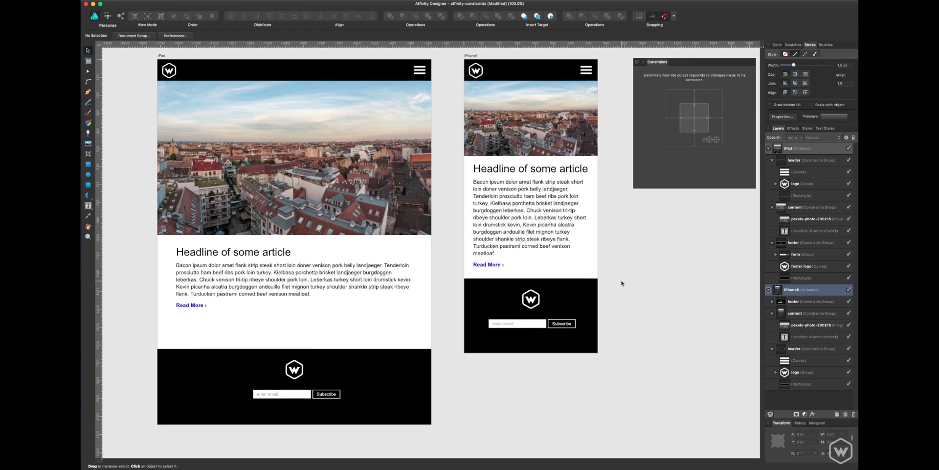
{"action": "scroll", "coordinate": [620, 283], "scroll_direction": "up", "scroll_amount": 2}
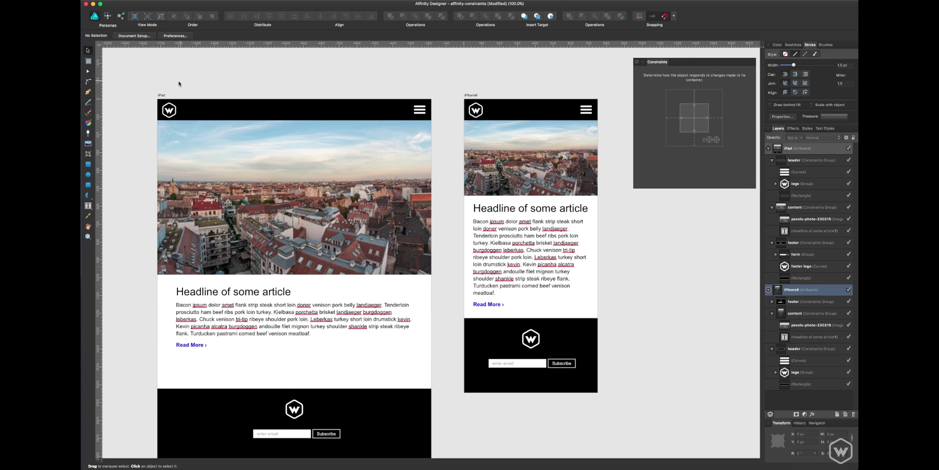
Step: Check the header, footer and content groups on both the iPad and iPhone6 artboards
{"action": "left_click", "coordinate": [162, 95]}
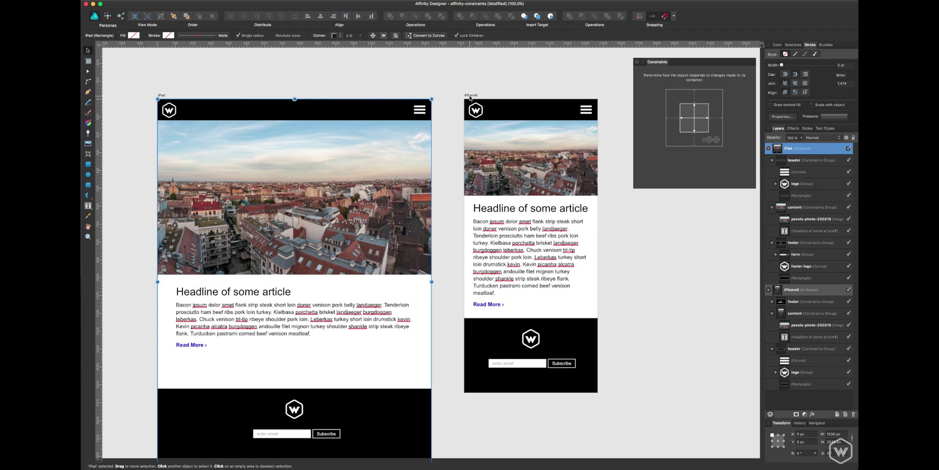
{"action": "left_click", "coordinate": [468, 95]}
{"action": "left_click", "coordinate": [356, 113]}
{"action": "left_click", "coordinate": [515, 110]}
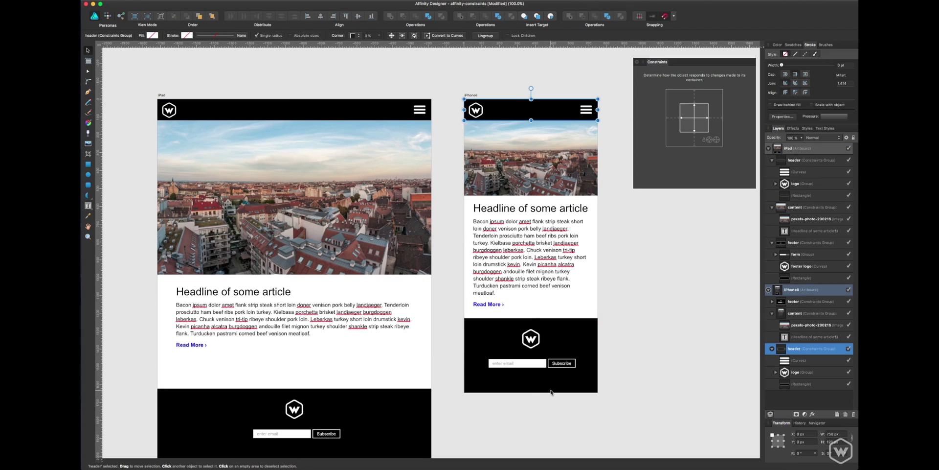
{"action": "left_click", "coordinate": [550, 392]}
{"action": "left_click", "coordinate": [442, 436]}
{"action": "left_click", "coordinate": [397, 297]}
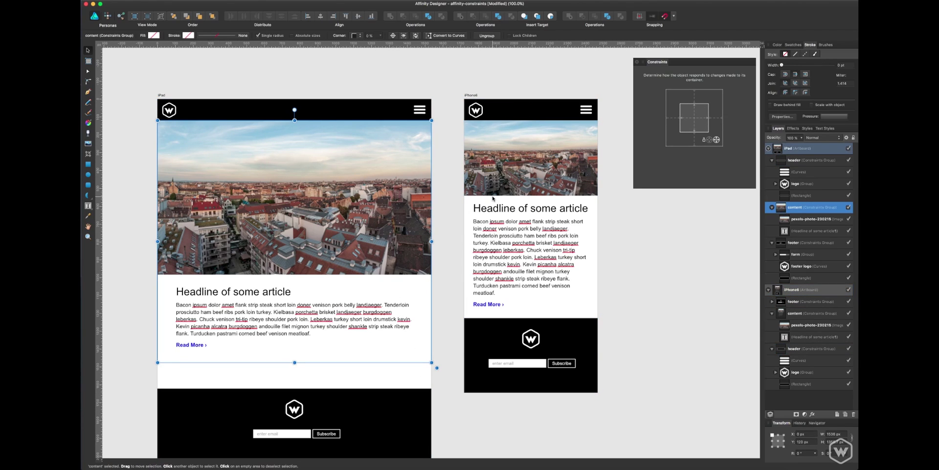
{"action": "left_click", "coordinate": [493, 198]}
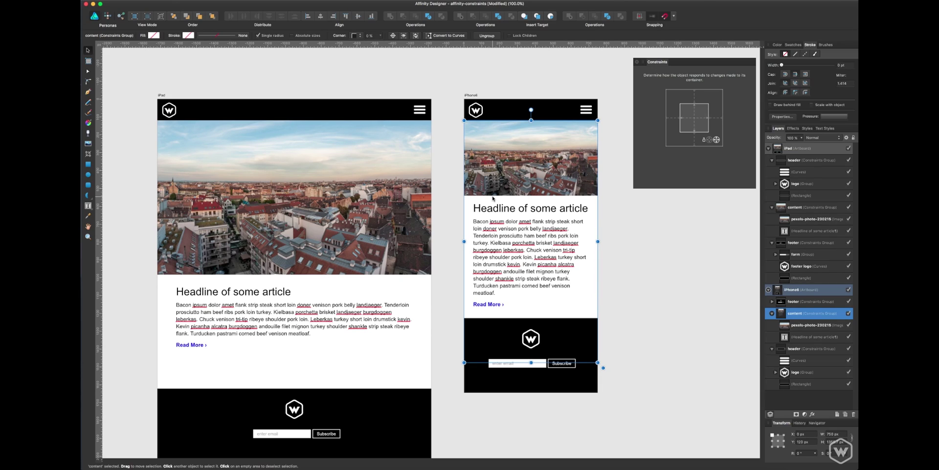
Step: Select the iPhone6 artboard and save the affinity-constraints document
{"action": "left_click", "coordinate": [498, 93]}
{"action": "key", "text": "super+s"}
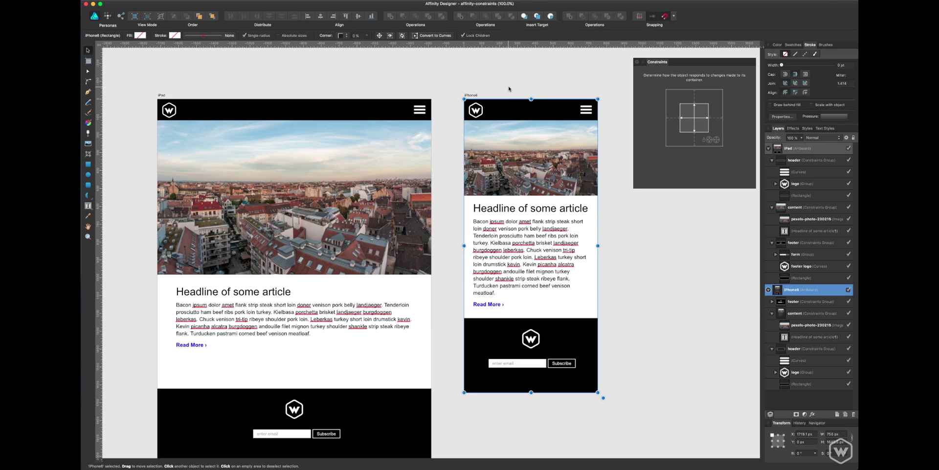
{"action": "left_click", "coordinate": [540, 87]}
{"action": "scroll", "coordinate": [539, 86], "scroll_direction": "right", "scroll_amount": 2}
{"action": "scroll", "coordinate": [538, 85], "scroll_direction": "left", "scroll_amount": 2}
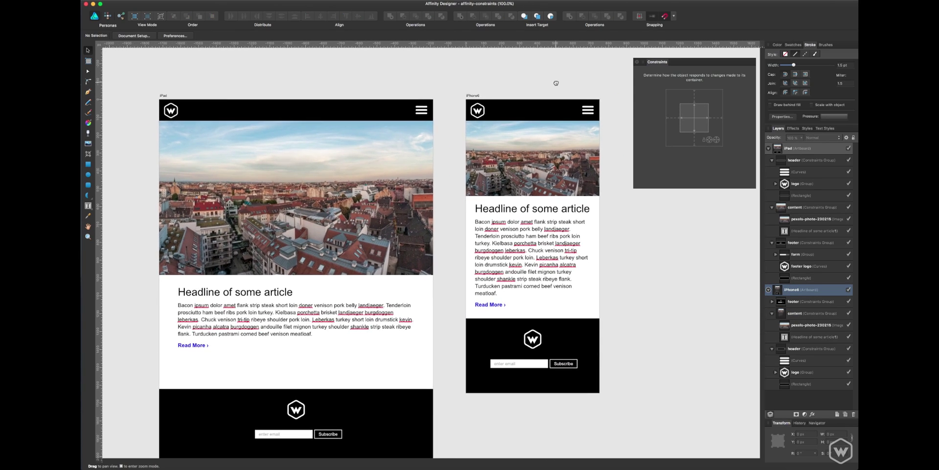